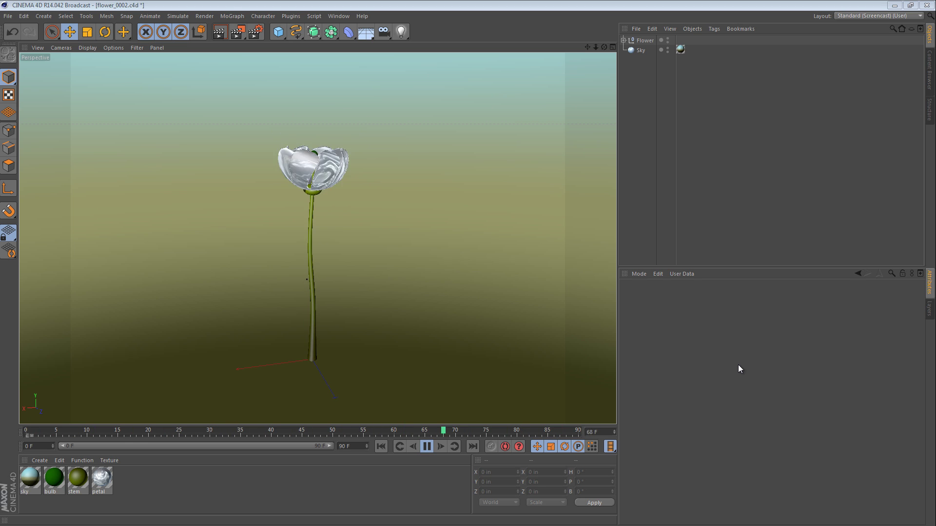
Stop the playback, go to the last frame and examine the opened flower and the bulb sphere at its centre.
{"action": "left_click", "coordinate": [427, 447]}
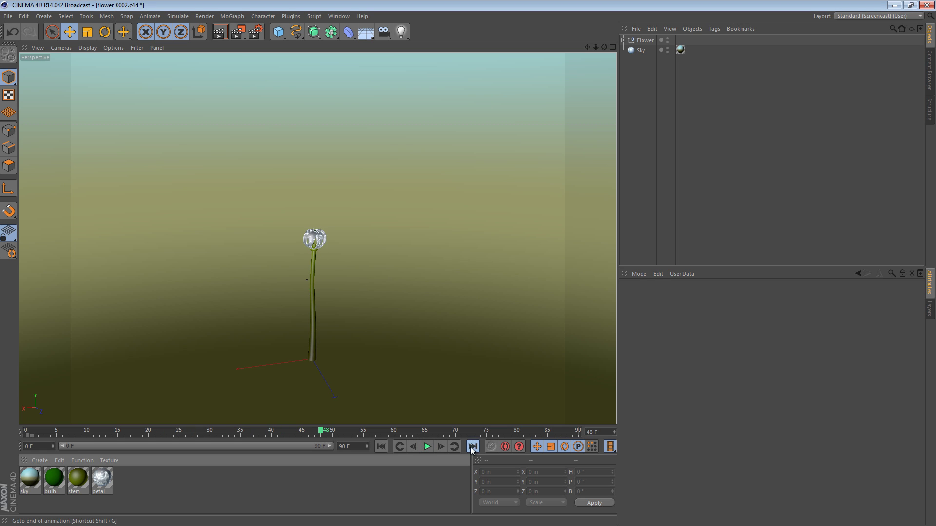
{"action": "left_click", "coordinate": [471, 446]}
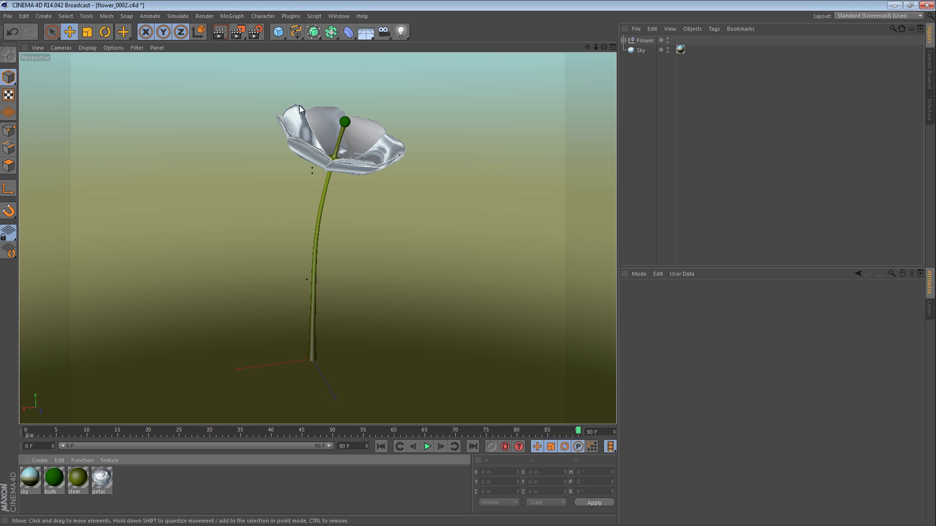
{"action": "mouse_move", "coordinate": [332, 127]}
{"action": "left_mouse_down", "text": "alt"}
{"action": "mouse_move", "coordinate": [334, 147]}
{"action": "mouse_move", "coordinate": [274, 210]}
{"action": "mouse_move", "coordinate": [303, 261]}
{"action": "mouse_move", "coordinate": [393, 267]}
{"action": "mouse_move", "coordinate": [497, 199]}
{"action": "mouse_move", "coordinate": [524, 129]}
{"action": "mouse_move", "coordinate": [338, 142]}
{"action": "mouse_move", "coordinate": [430, 148]}
{"action": "mouse_move", "coordinate": [399, 165]}
{"action": "mouse_move", "coordinate": [398, 176]}
{"action": "left_mouse_up", "text": "alt"}
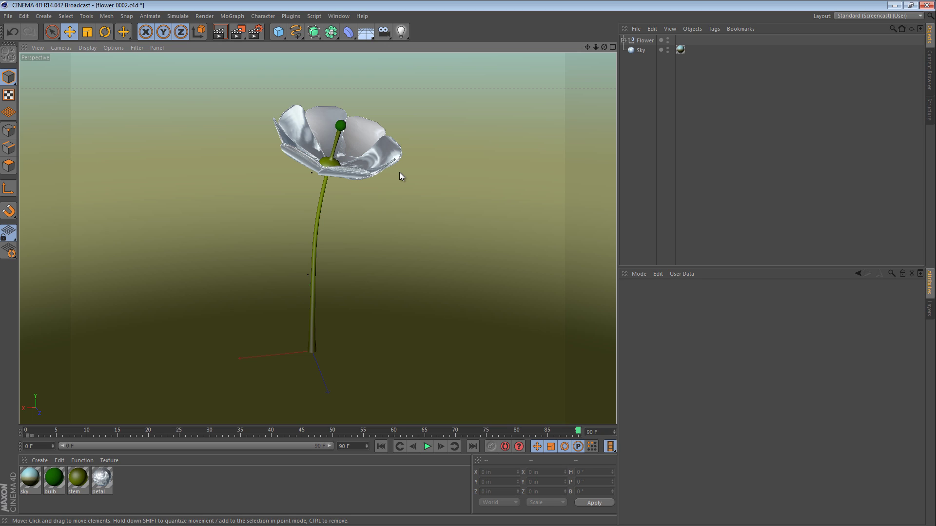
{"action": "left_click", "coordinate": [341, 127]}
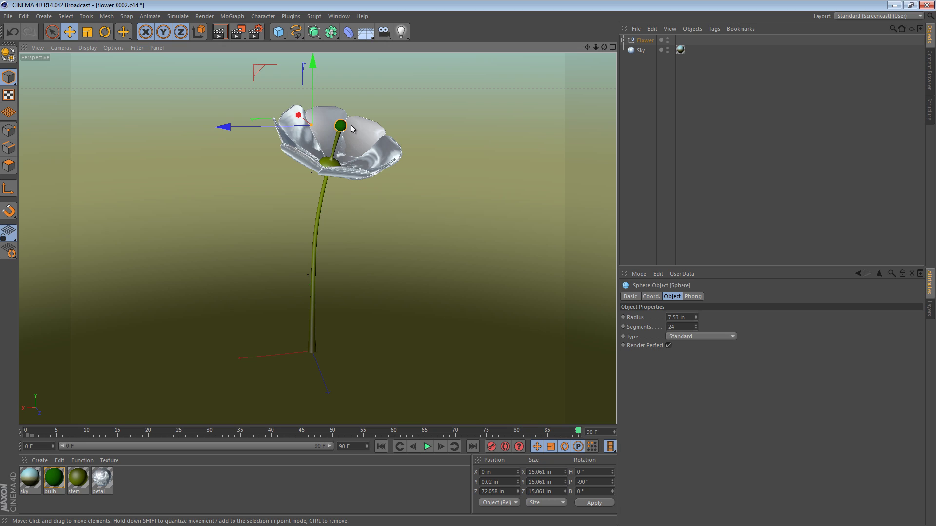
{"action": "left_click", "coordinate": [716, 154]}
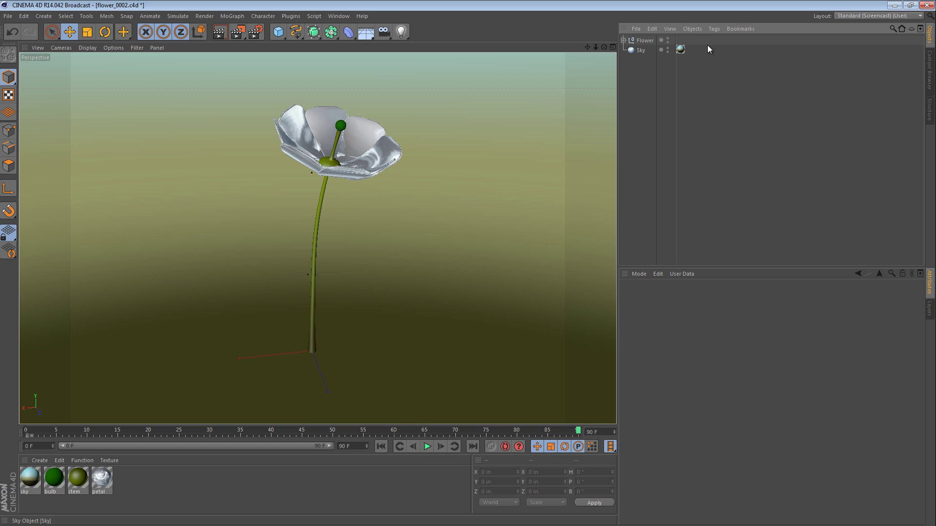
Add a MoGraph Cloner and make the Flower null its child.
{"action": "left_click", "coordinate": [232, 16]}
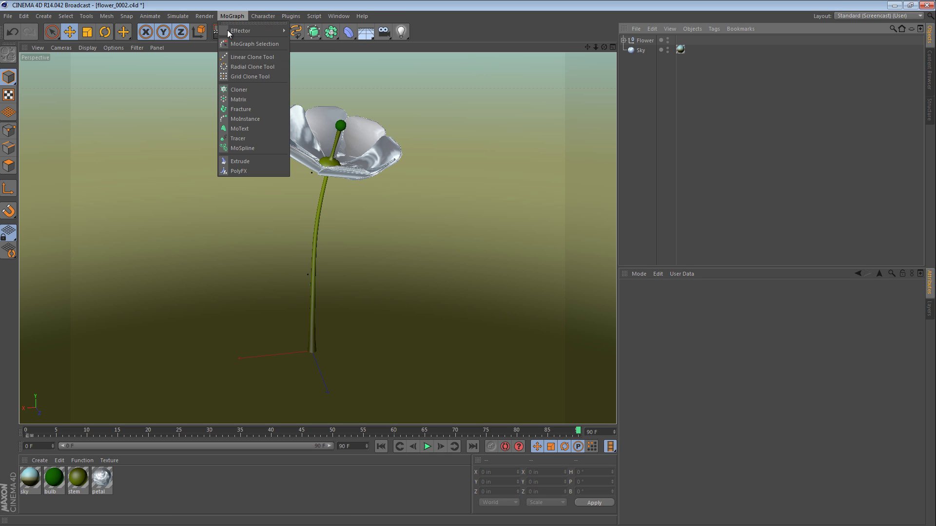
{"action": "left_click", "coordinate": [243, 90]}
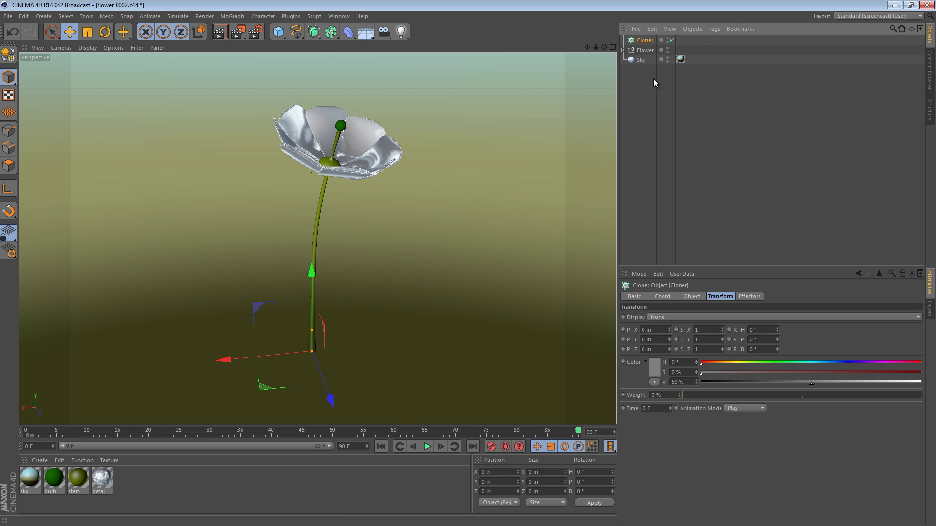
{"action": "left_click_drag", "start_coordinate": [642, 44], "coordinate": [639, 43]}
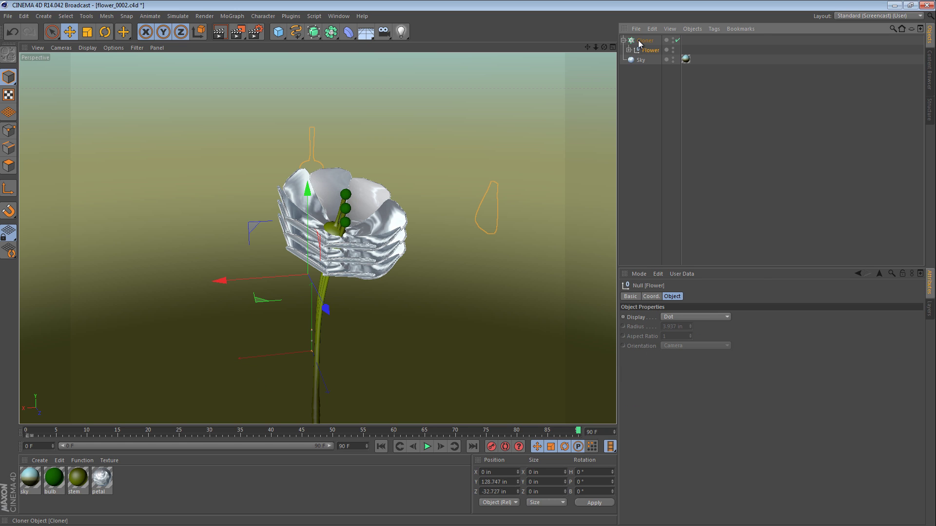
Enlarge the attributes area for the Cloner and set its mode to Grid Array.
{"action": "left_click", "coordinate": [640, 42]}
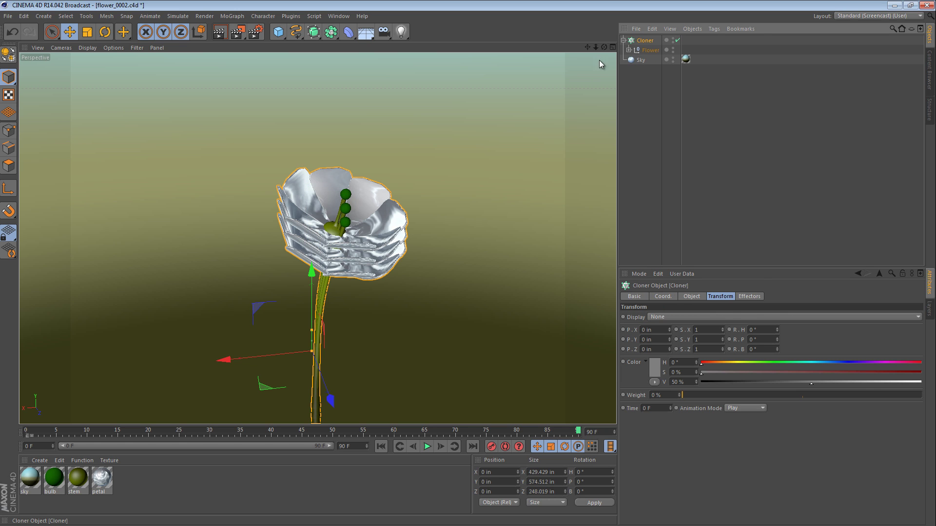
{"action": "scroll", "coordinate": [334, 233], "scroll_direction": "down", "scroll_amount": 2}
{"action": "scroll", "coordinate": [334, 233], "scroll_direction": "down", "scroll_amount": 1}
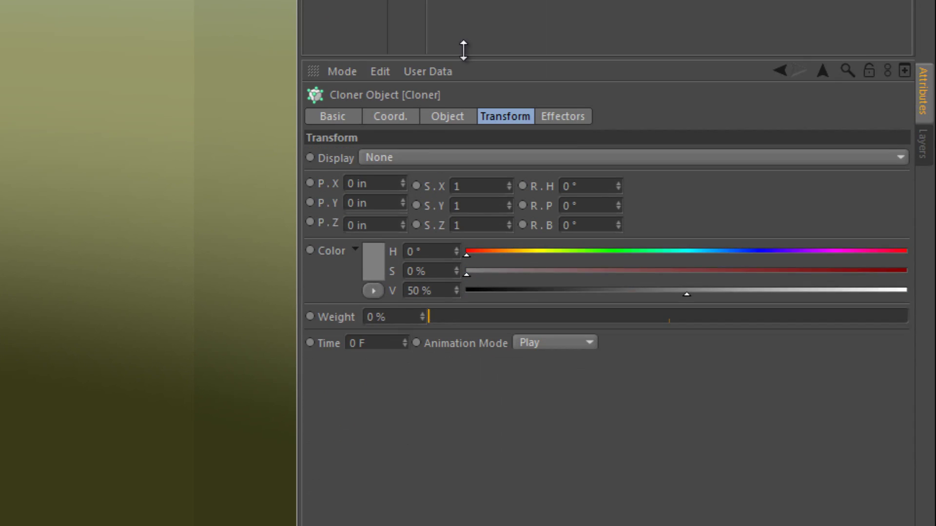
{"action": "left_click_drag", "start_coordinate": [463, 51], "coordinate": [464, 40]}
{"action": "left_click", "coordinate": [456, 106]}
{"action": "left_click", "coordinate": [438, 150]}
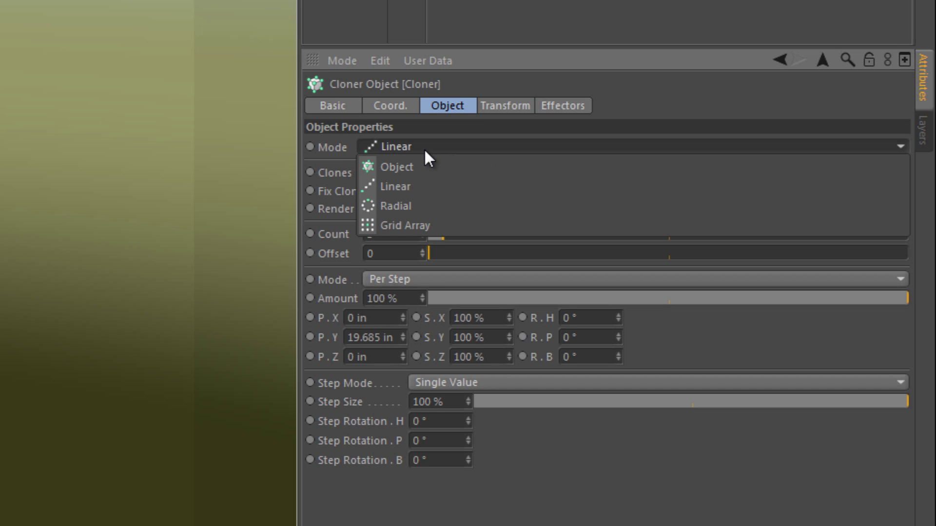
{"action": "left_click", "coordinate": [414, 227]}
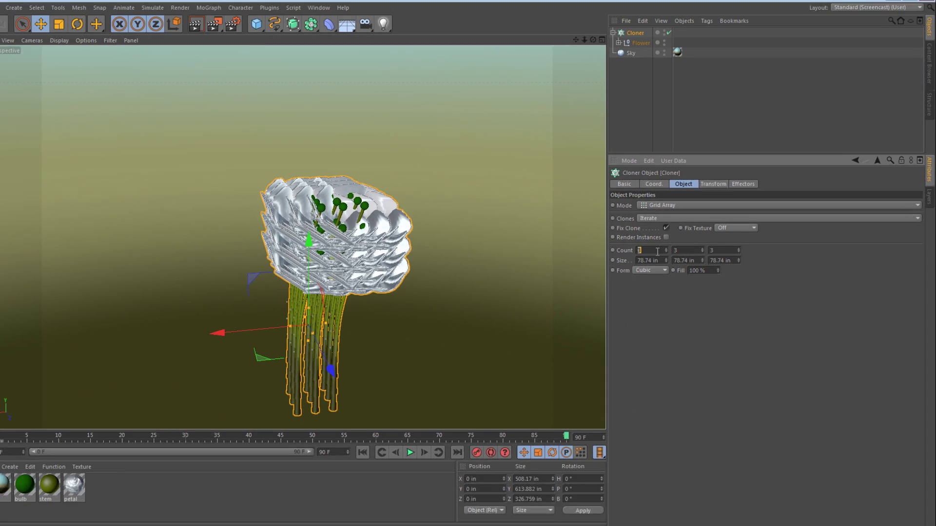
Set the Cloner's grid count to 5 by 1 by 5.
{"action": "left_click", "coordinate": [397, 232]}
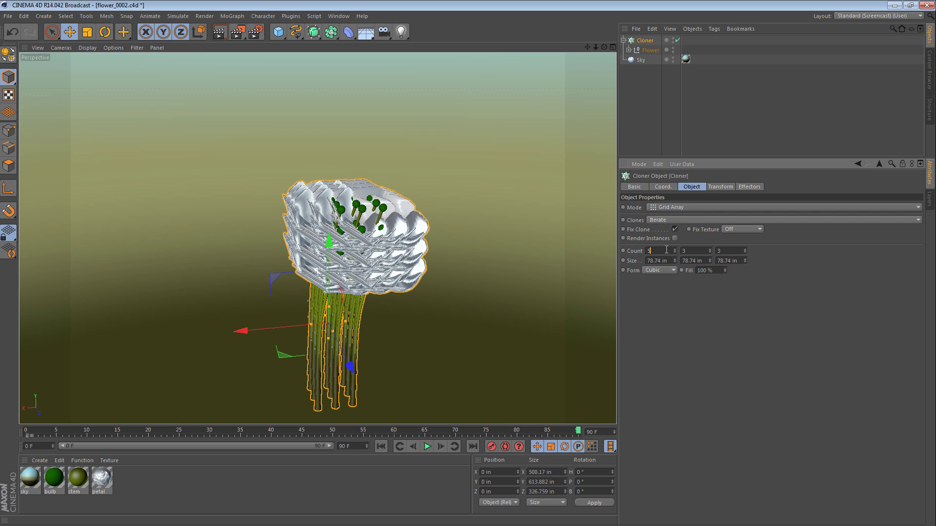
{"action": "type", "text": "1"}
{"action": "key", "text": "Tab"}
{"action": "type", "text": "5"}
{"action": "key", "text": "Tab"}
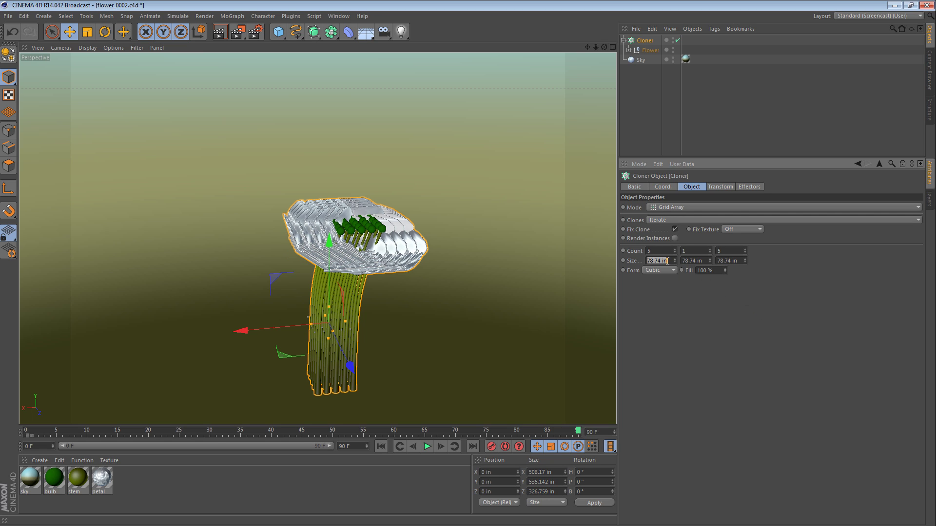
Set the flower grid's size to 800 in by 10 in by 800 in.
{"action": "type", "text": "800"}
{"action": "key", "text": "Tab"}
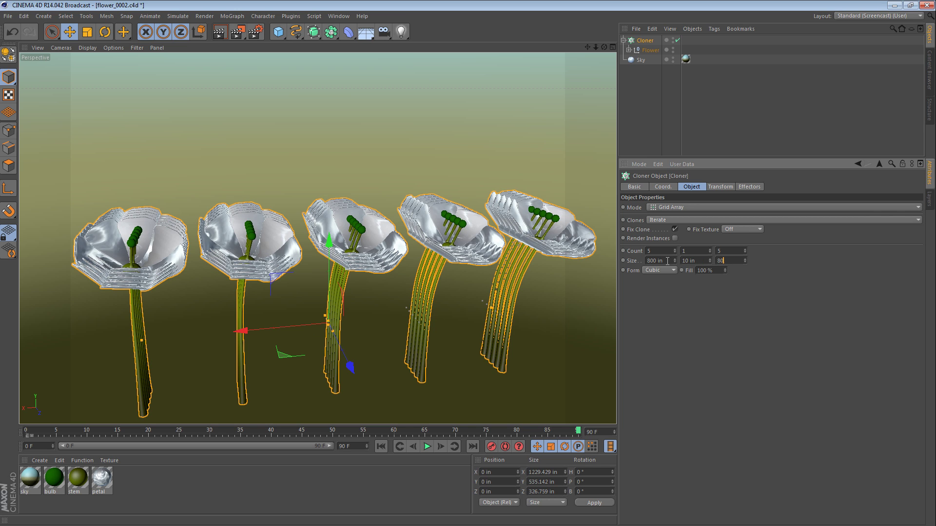
{"action": "type", "text": "800"}
{"action": "key", "text": "Return"}
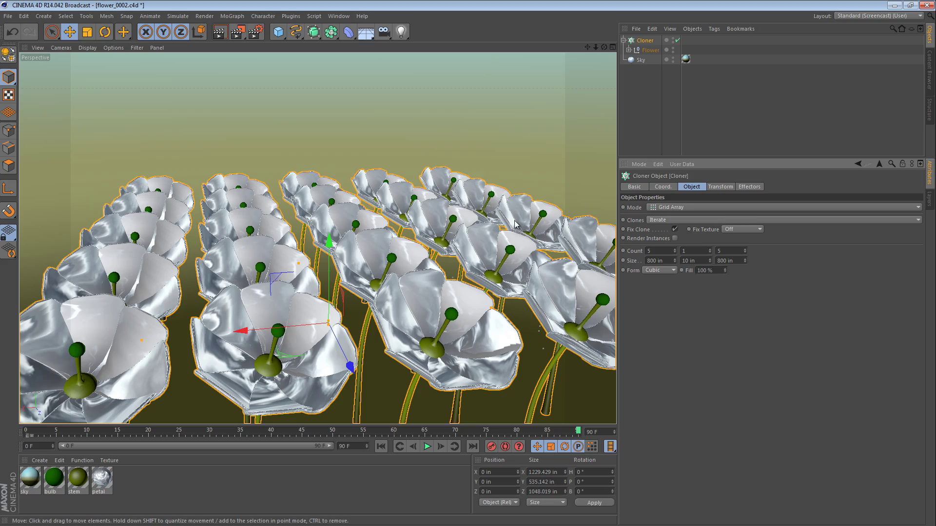
Return to the first frame and play the growth animation of the whole cloned flower grid.
{"action": "right_click_drag", "start_coordinate": [515, 222], "coordinate": [434, 230], "text": "alt"}
{"action": "left_click_drag", "start_coordinate": [435, 230], "coordinate": [424, 404], "text": "alt"}
{"action": "left_click", "coordinate": [381, 447]}
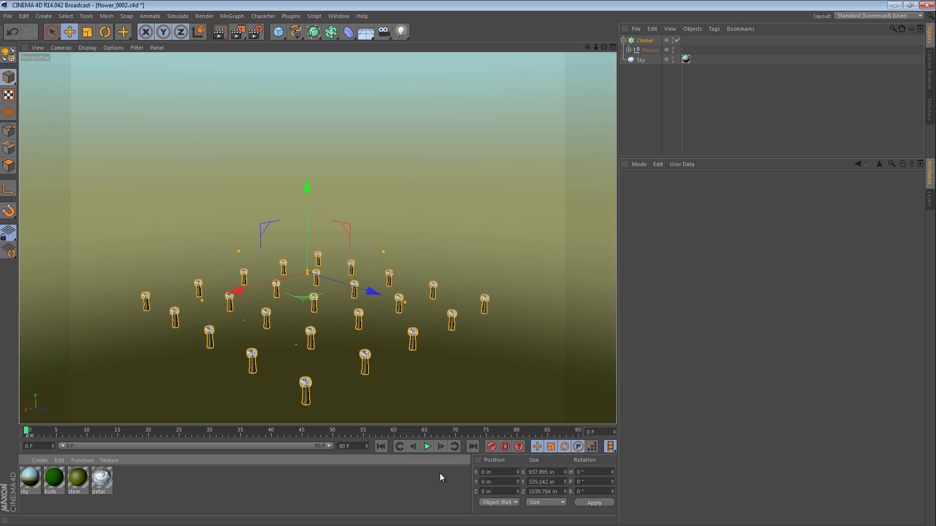
{"action": "left_click", "coordinate": [426, 447]}
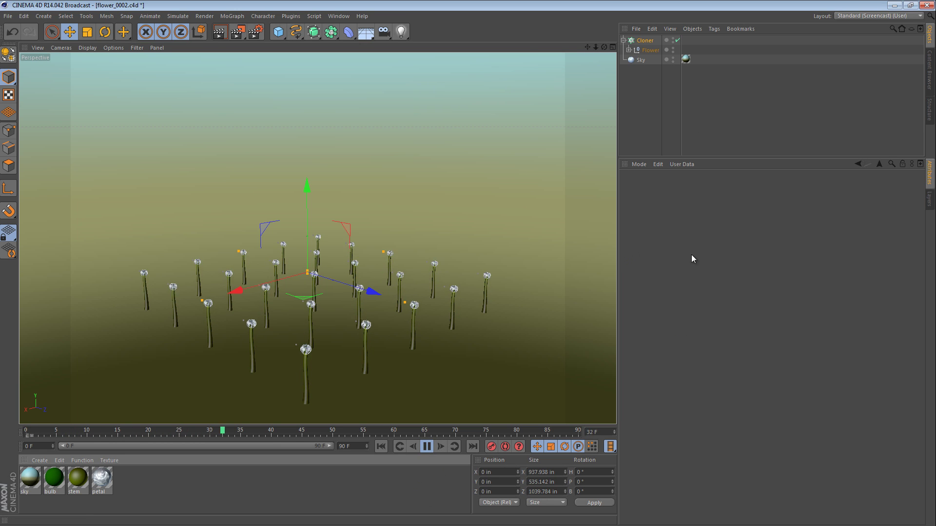
Reduce the Cloner's grid count to 3 by 1 by 3 flowers.
{"action": "left_click", "coordinate": [641, 42]}
{"action": "left_click", "coordinate": [660, 251]}
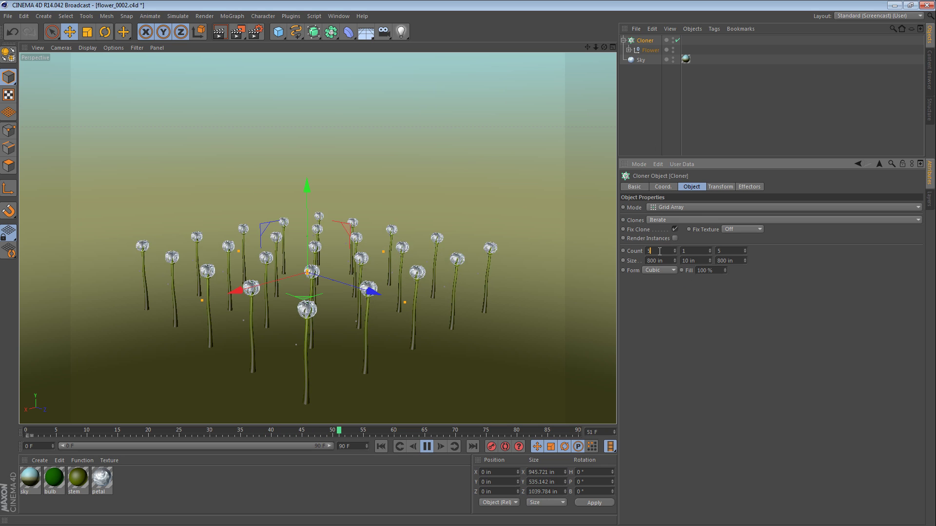
{"action": "type", "text": "3"}
{"action": "key", "text": "Tab"}
{"action": "key", "text": "Tab"}
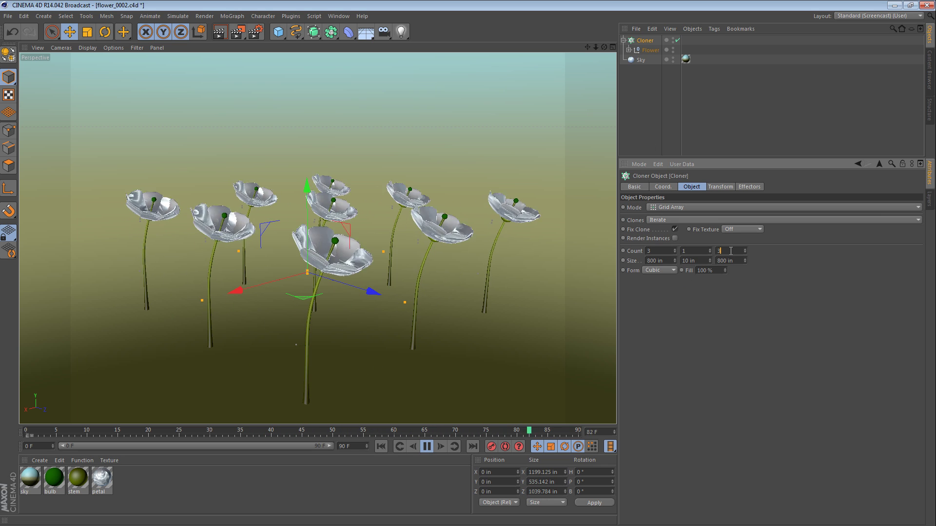
{"action": "type", "text": "3"}
{"action": "key", "text": "Return"}
{"action": "left_click_drag", "start_coordinate": [393, 254], "coordinate": [392, 279], "text": "alt"}
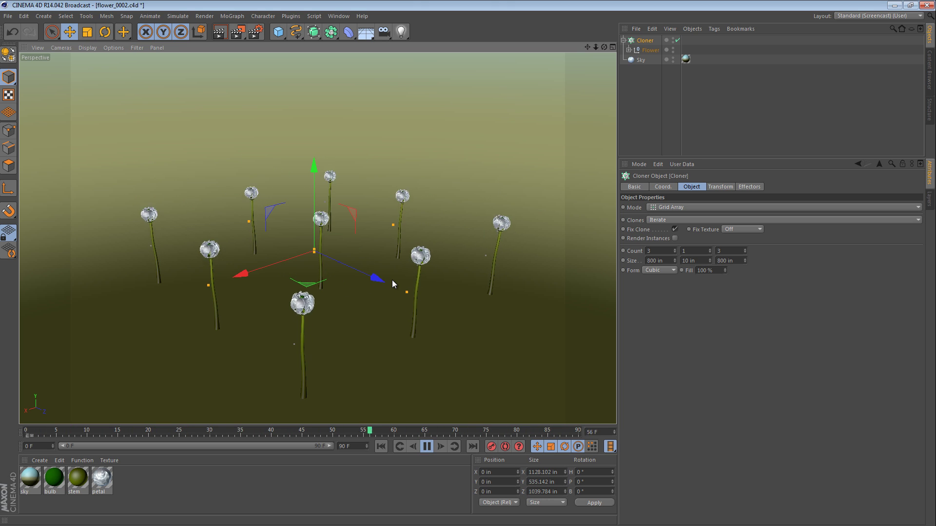
Stop the playback at the first frame and deselect the Cloner.
{"action": "left_click", "coordinate": [426, 446]}
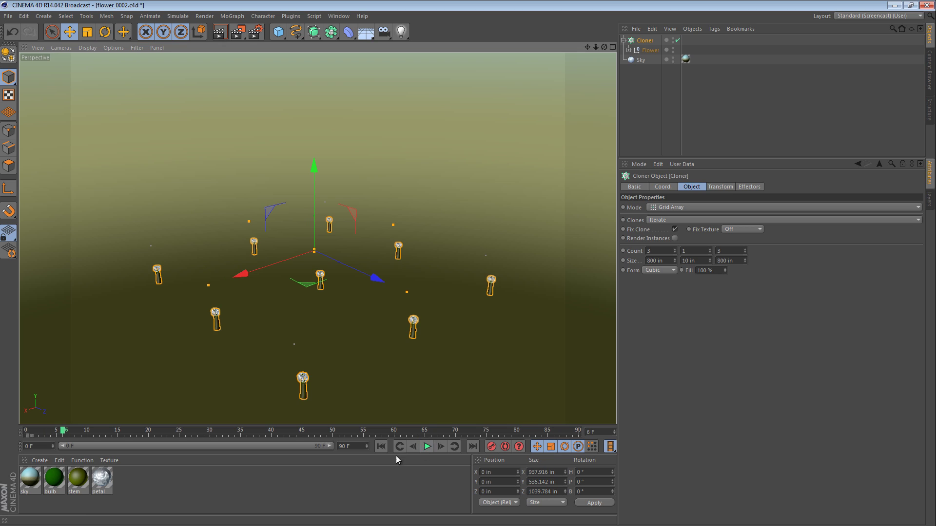
{"action": "left_click", "coordinate": [382, 447]}
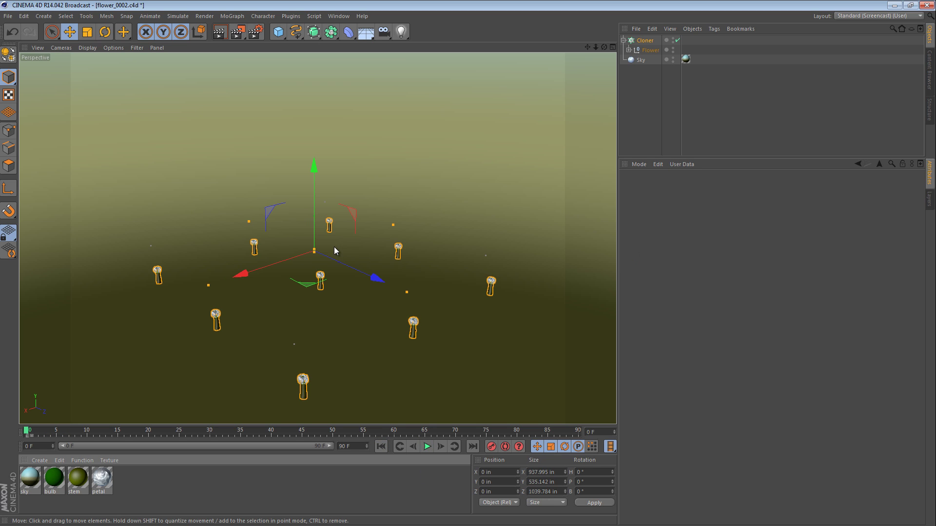
{"action": "left_click", "coordinate": [642, 101]}
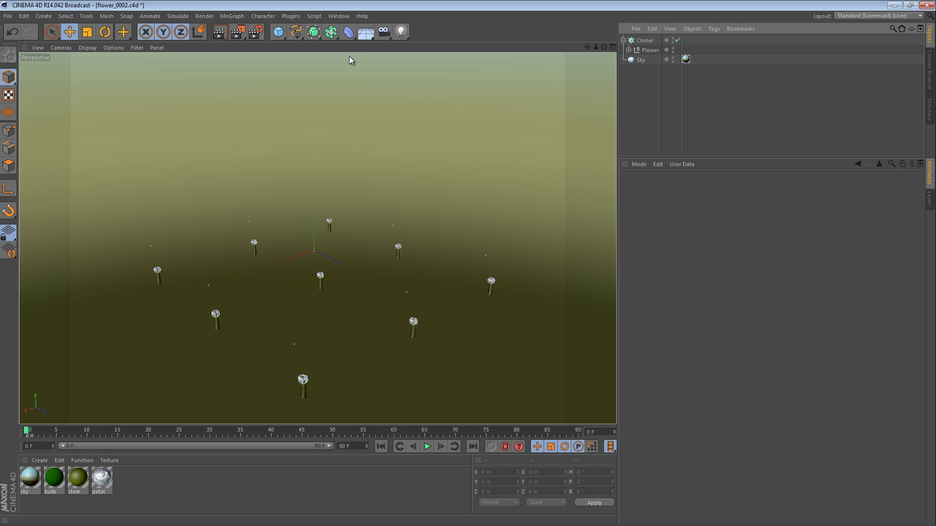
Switch to the open project plain effector.c4d with the grid of red cubes.
{"action": "key", "text": "v"}
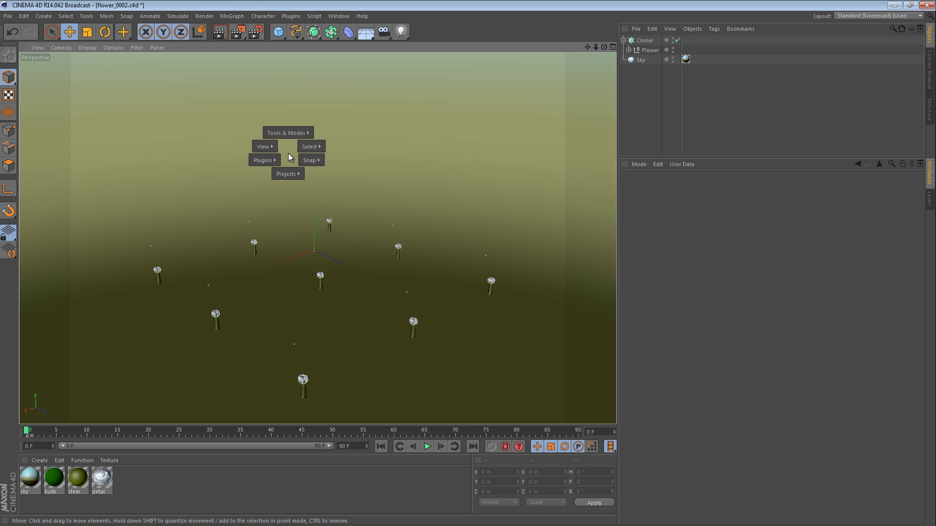
{"action": "left_click", "coordinate": [291, 185]}
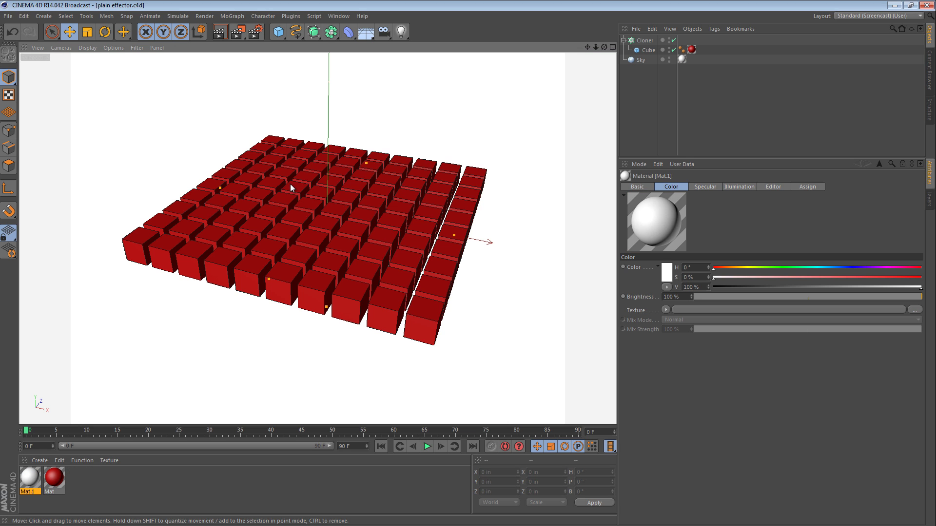
{"action": "mouse_move", "coordinate": [387, 203]}
{"action": "left_mouse_down", "text": "alt"}
{"action": "mouse_move", "coordinate": [478, 344]}
{"action": "mouse_move", "coordinate": [387, 207]}
{"action": "left_mouse_up", "text": "alt"}
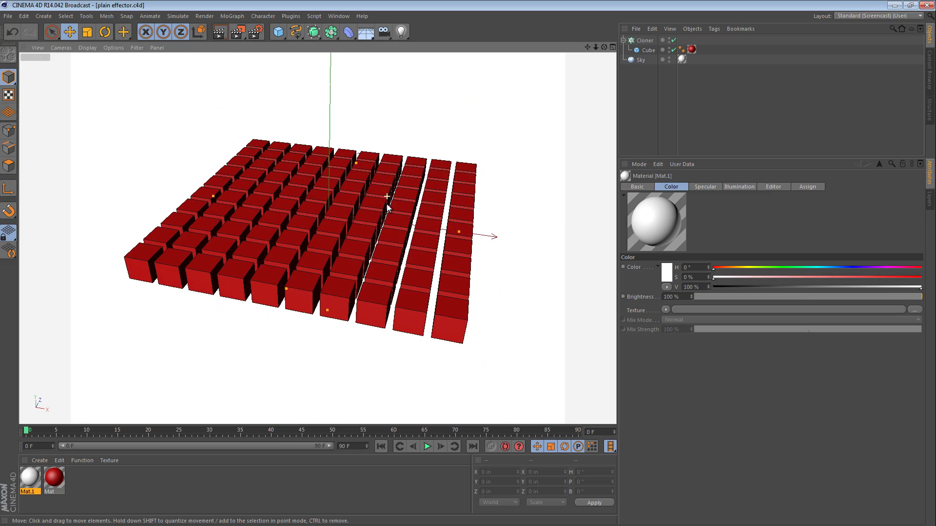
Add a Plain effector to the cube Cloner and check the Cloner's list of effectors.
{"action": "left_click", "coordinate": [236, 17]}
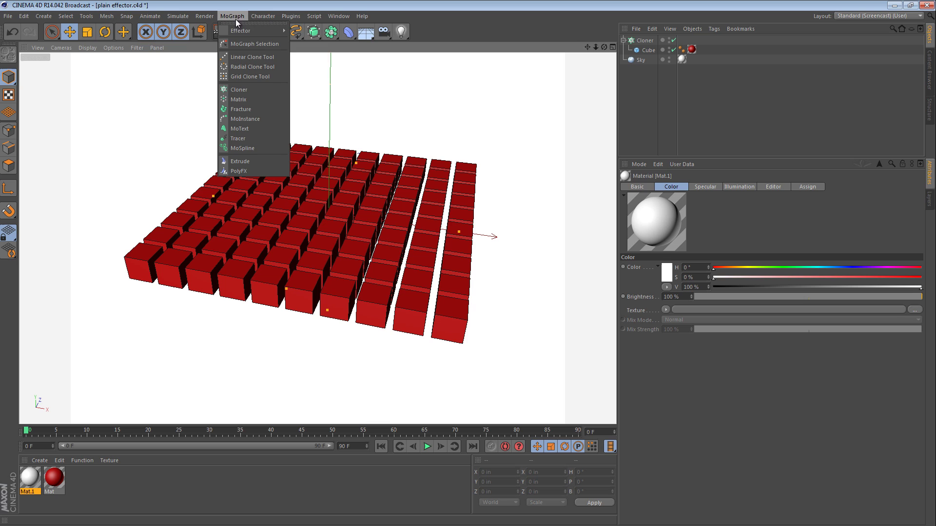
{"action": "left_click", "coordinate": [643, 41]}
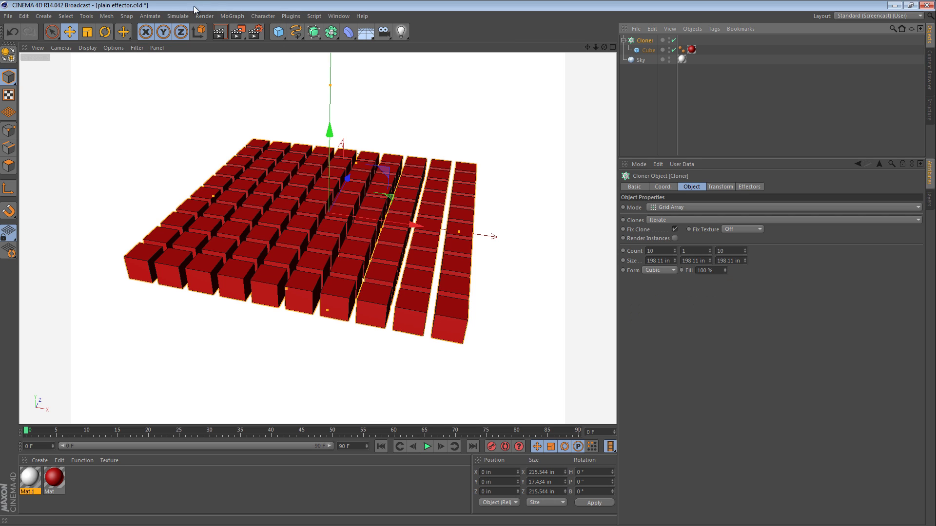
{"action": "left_click", "coordinate": [232, 15]}
{"action": "mouse_move", "coordinate": [234, 31]}
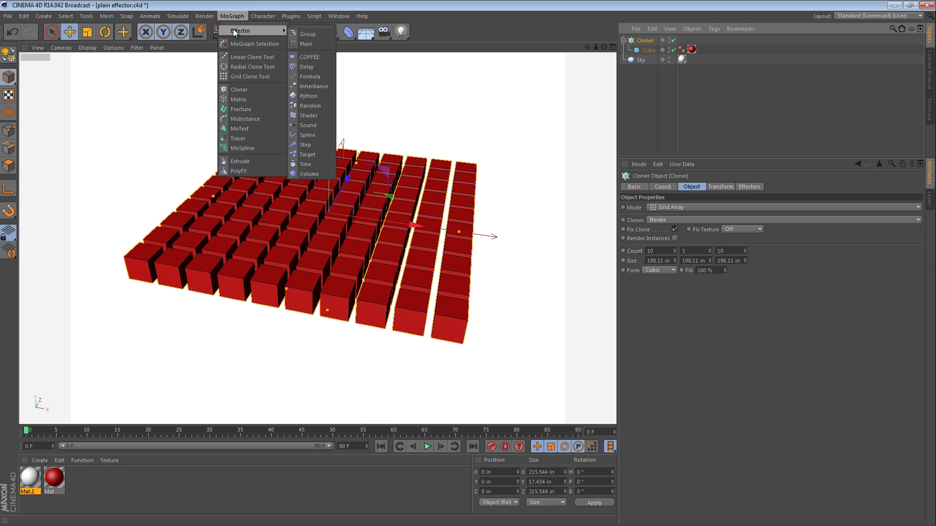
{"action": "left_click", "coordinate": [306, 43]}
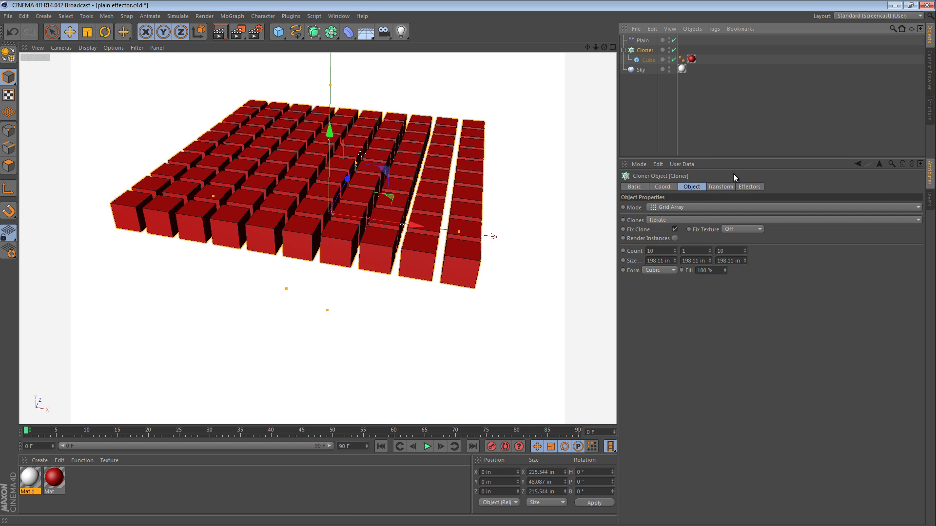
{"action": "left_click", "coordinate": [739, 187]}
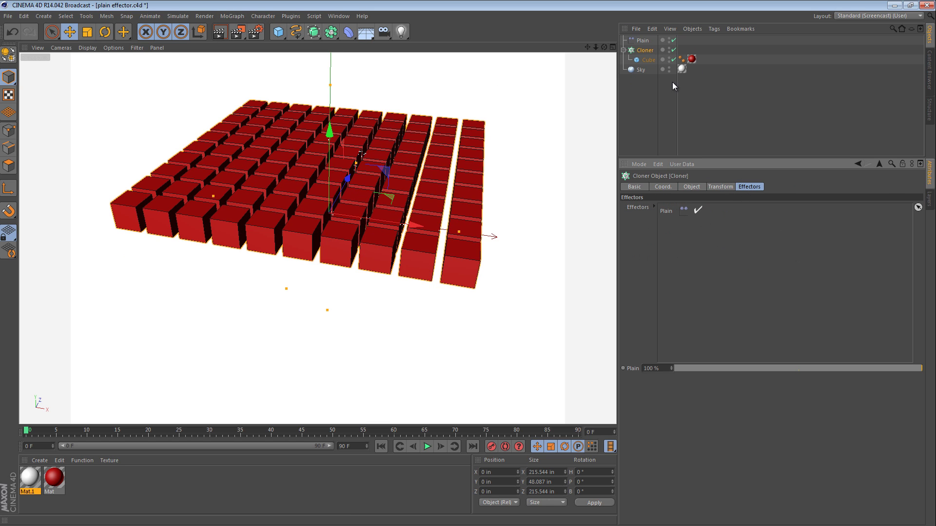
Turn off Position in the Plain effector's parameters and enable Scale with Uniform Scale.
{"action": "left_click", "coordinate": [642, 41]}
{"action": "left_click_drag", "start_coordinate": [352, 191], "coordinate": [357, 157], "text": "alt"}
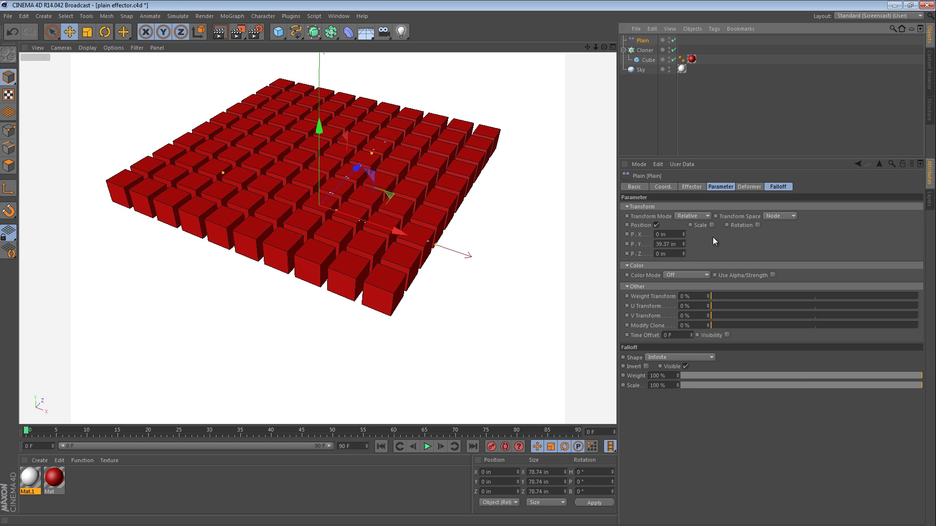
{"action": "left_click", "coordinate": [656, 225]}
{"action": "left_click", "coordinate": [716, 225]}
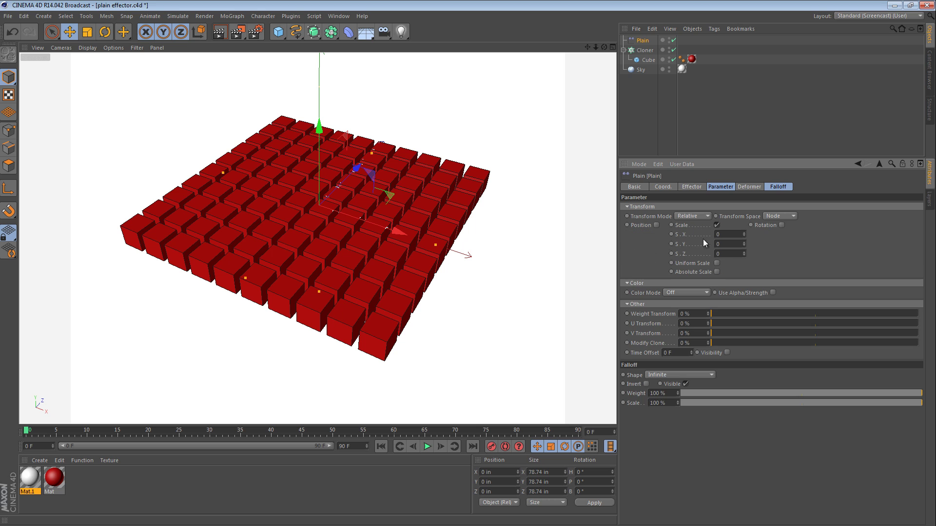
{"action": "left_click", "coordinate": [716, 264]}
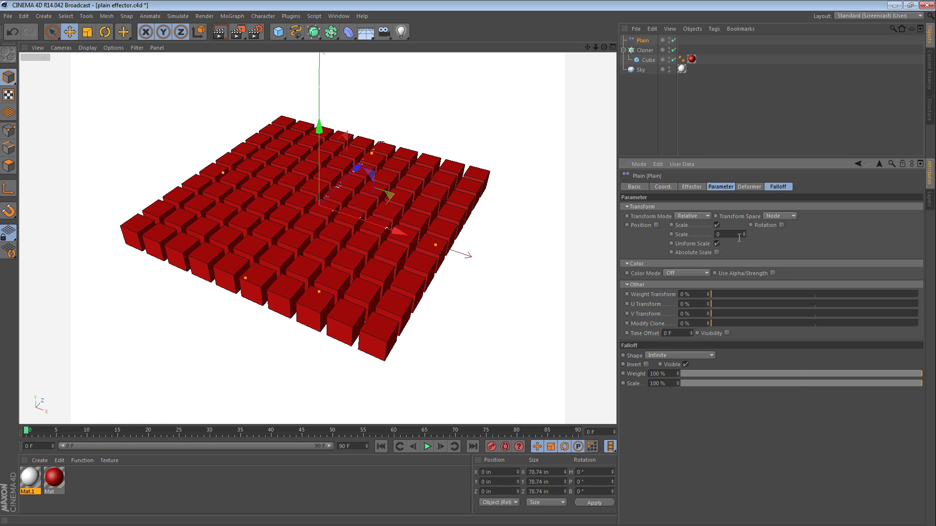
Set the Plain effector's uniform scale to about -0.74 and change its falloff shape to Sphere.
{"action": "left_click_drag", "start_coordinate": [744, 235], "coordinate": [743, 231]}
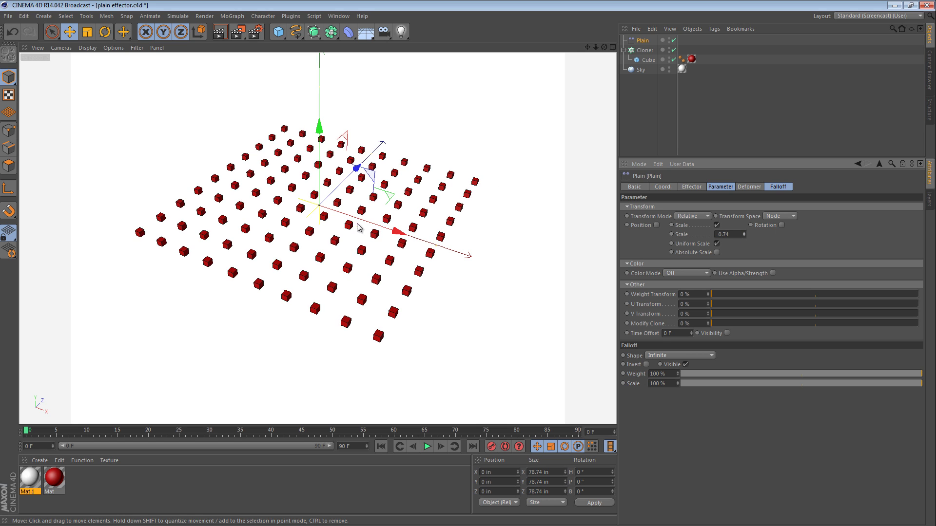
{"action": "left_click_drag", "start_coordinate": [358, 228], "coordinate": [383, 190], "text": "alt"}
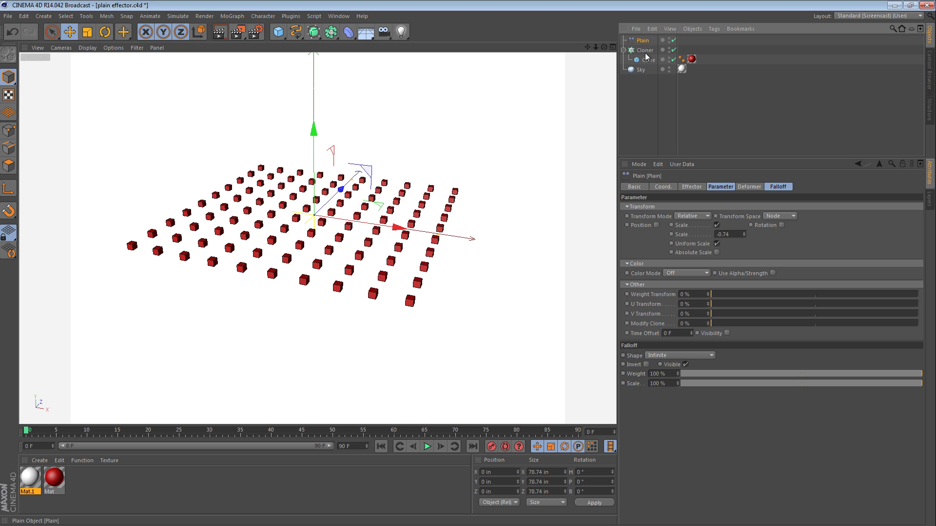
{"action": "left_click", "coordinate": [778, 187]}
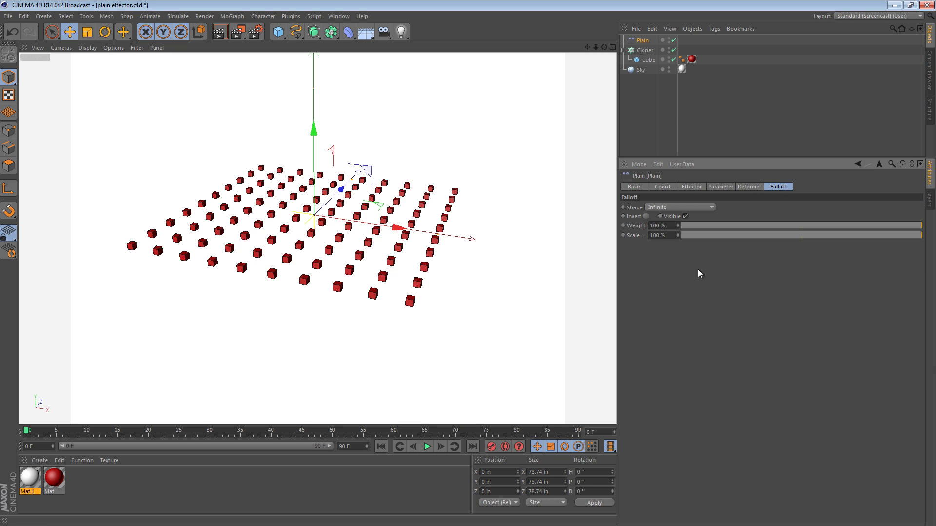
{"action": "left_click", "coordinate": [695, 207]}
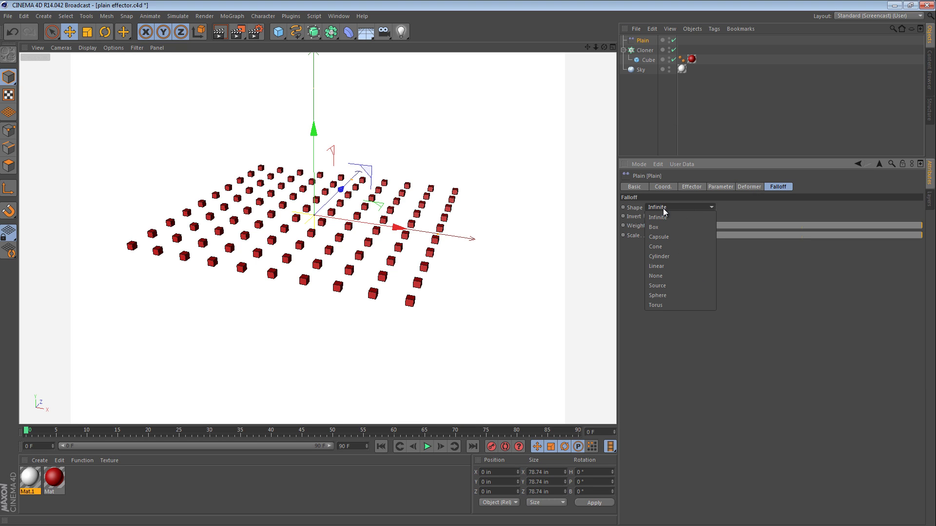
{"action": "left_click", "coordinate": [686, 293]}
Scale the Plain effector's falloff sphere to about 168 in and move it across the cubes to about X 5.3 in, Z 11.6 in.
{"action": "left_click_drag", "start_coordinate": [387, 218], "coordinate": [342, 253], "text": "alt"}
{"action": "key", "text": "t"}
{"action": "left_click_drag", "start_coordinate": [241, 261], "coordinate": [461, 287]}
{"action": "key", "text": "e"}
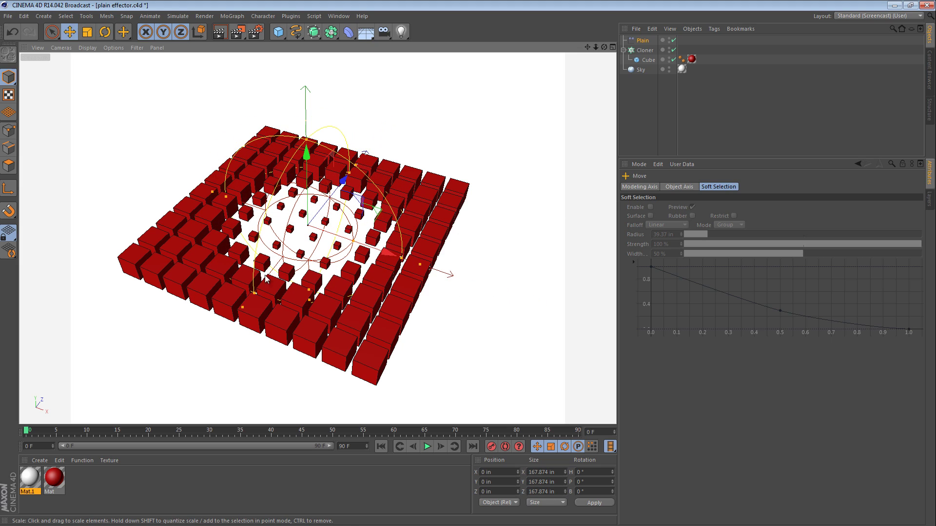
{"action": "key", "text": "t"}
{"action": "key", "text": "e"}
{"action": "left_click_drag", "start_coordinate": [388, 254], "coordinate": [386, 221]}
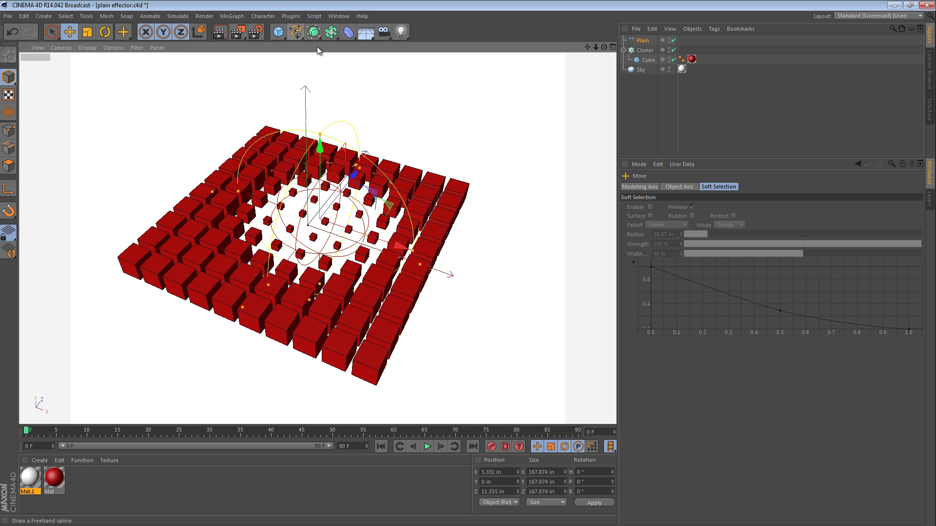
Switch back to the open project flower_0002.c4d.
{"action": "key", "text": "v"}
{"action": "mouse_move", "coordinate": [341, 103]}
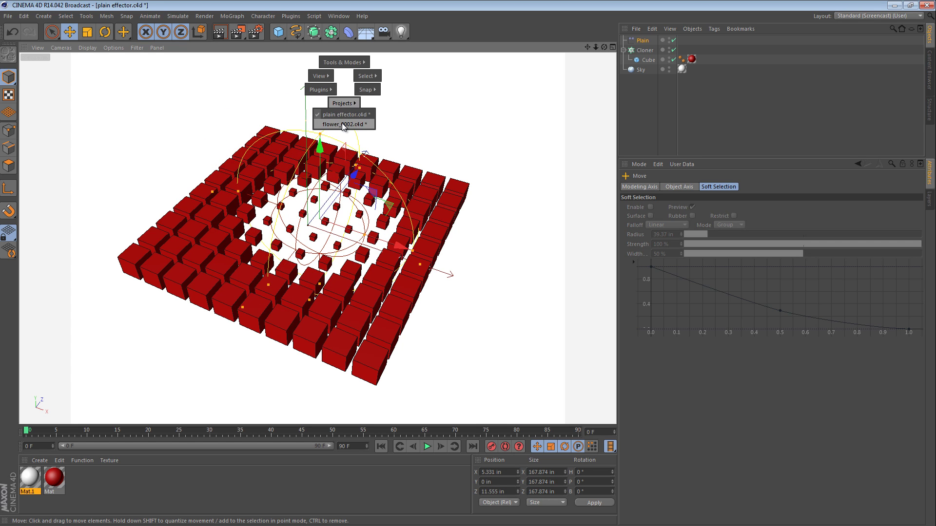
{"action": "left_click", "coordinate": [341, 126]}
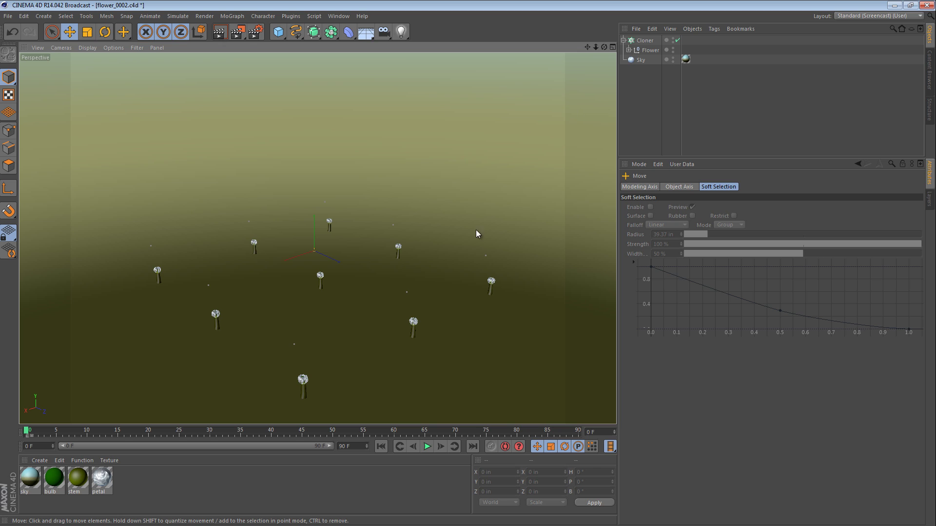
Set the flower Cloner's grid size to 500 in in X and Z, and scrub the animation to frame 81.
{"action": "left_click", "coordinate": [644, 41]}
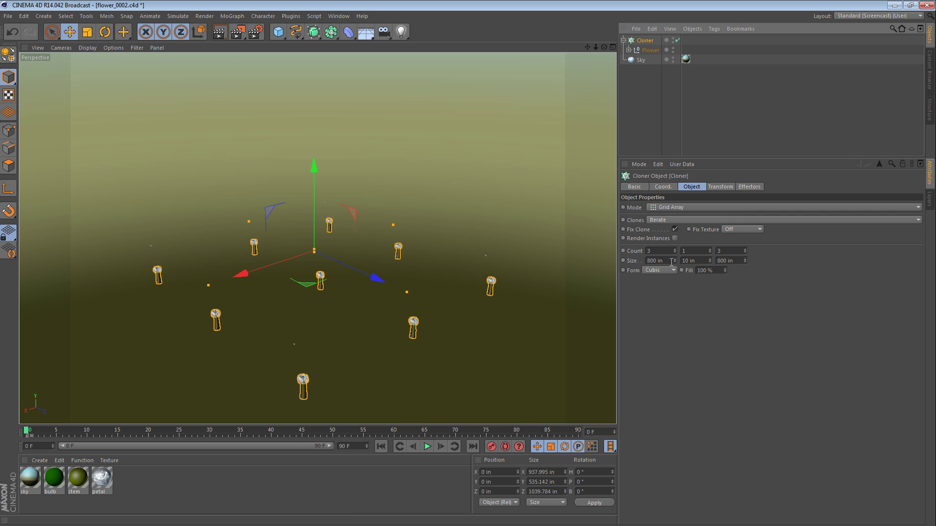
{"action": "left_click", "coordinate": [665, 260]}
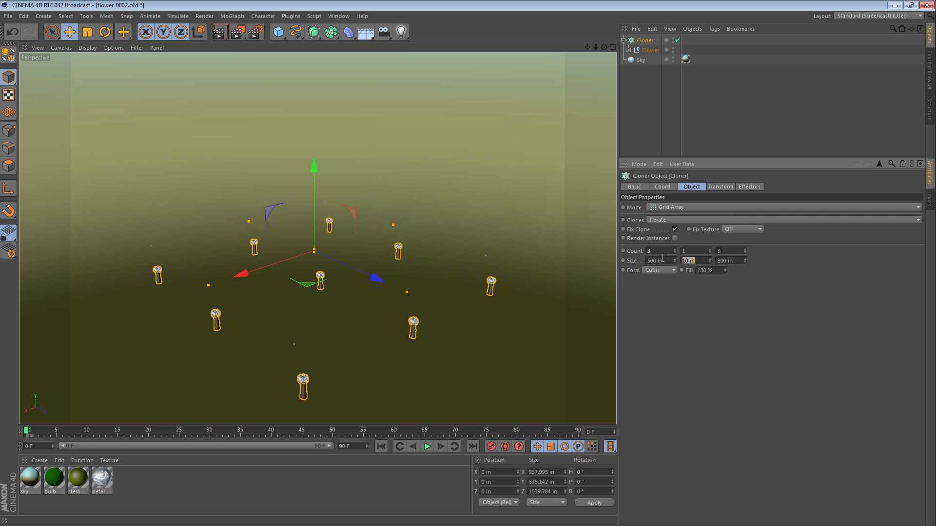
{"action": "key", "text": "Tab"}
{"action": "key", "text": "Return"}
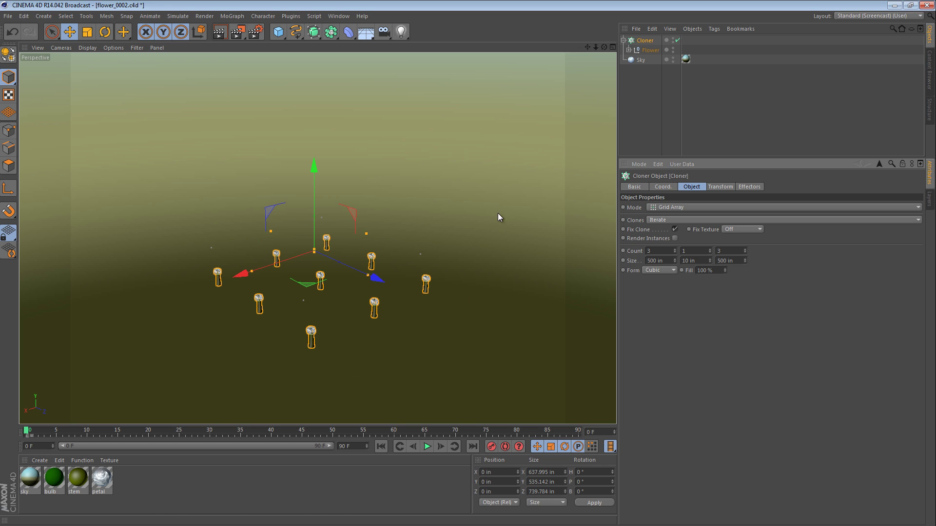
{"action": "left_click_drag", "start_coordinate": [388, 429], "coordinate": [523, 430]}
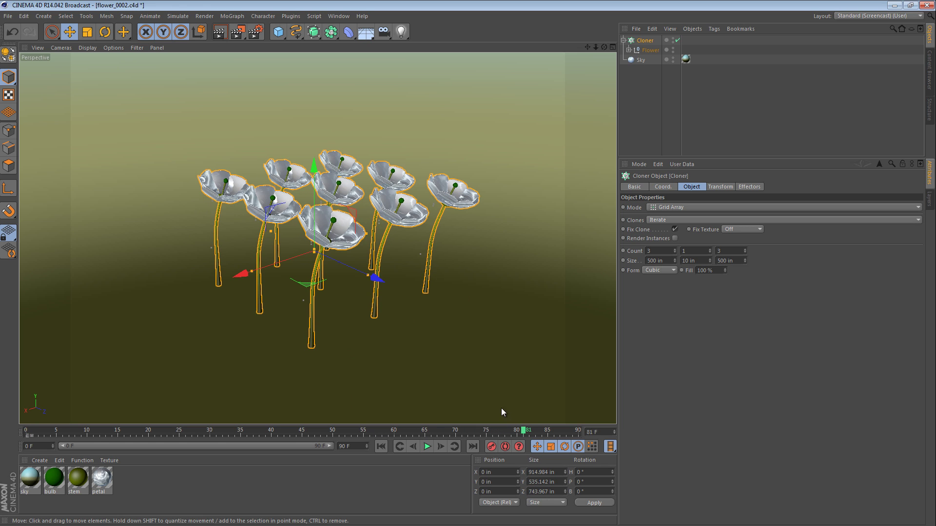
Add a Plain effector to the flower Cloner and set its falloff shape to Sphere.
{"action": "left_click", "coordinate": [225, 16]}
{"action": "mouse_move", "coordinate": [244, 30]}
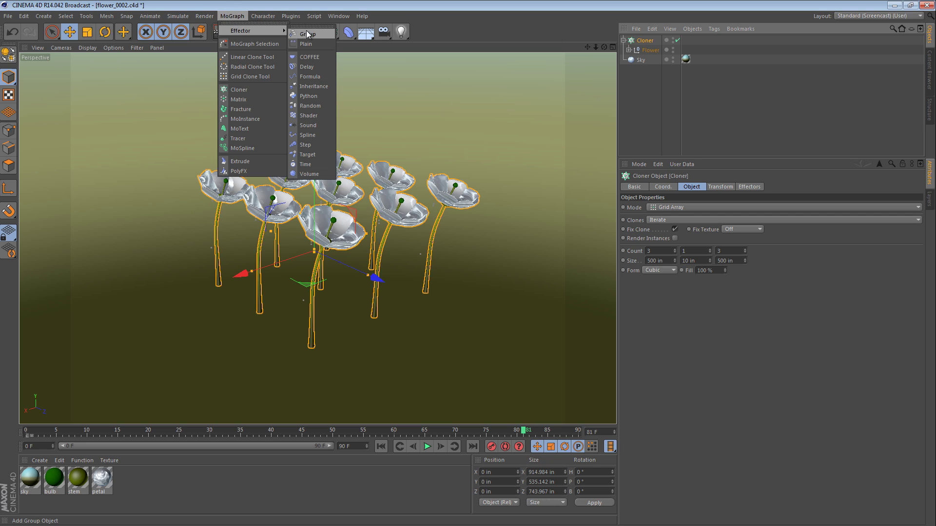
{"action": "left_click", "coordinate": [307, 44]}
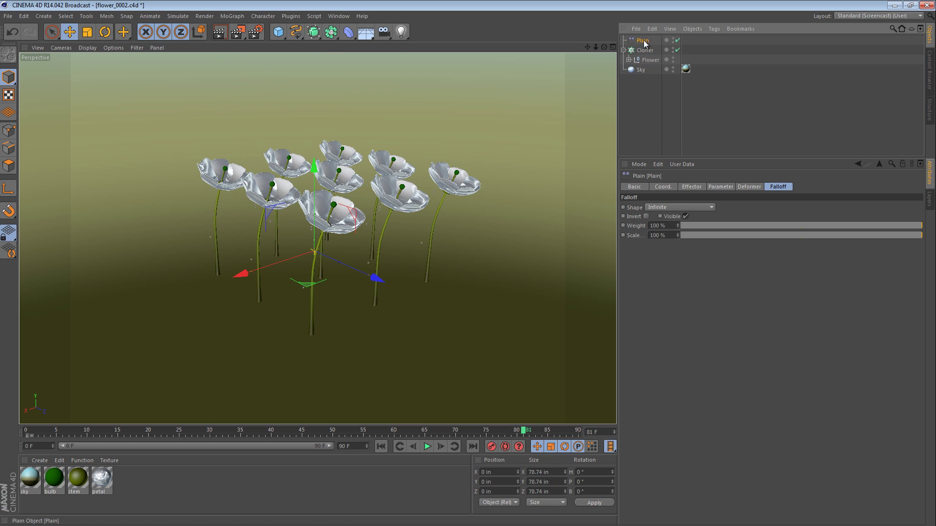
{"action": "left_click", "coordinate": [688, 187]}
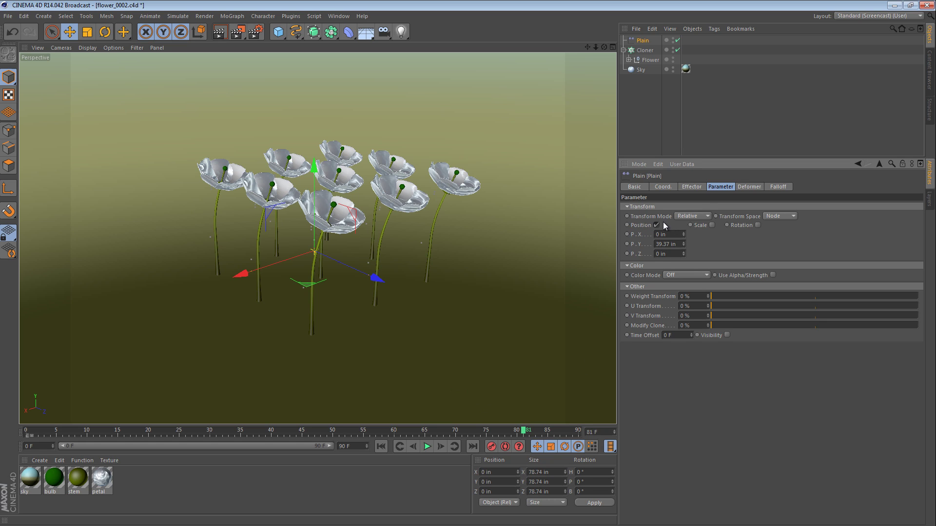
{"action": "left_click", "coordinate": [777, 187]}
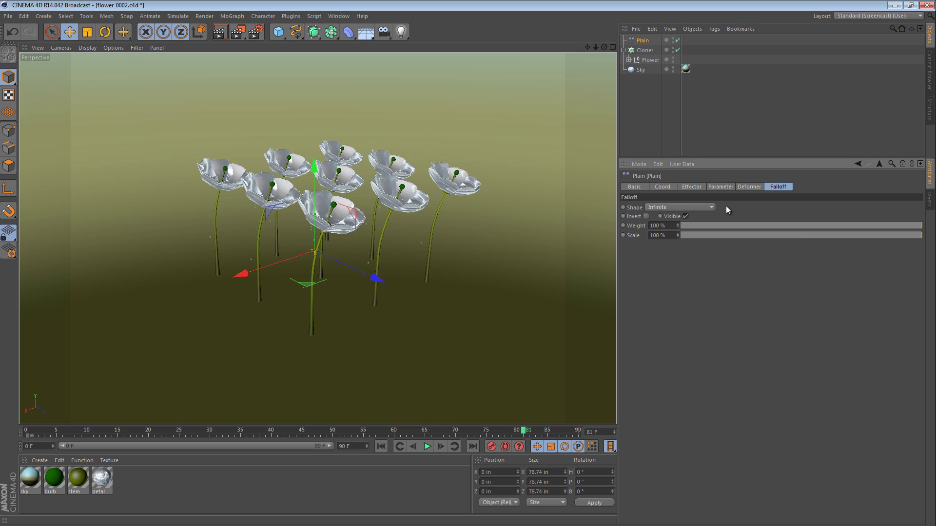
{"action": "left_click", "coordinate": [710, 208]}
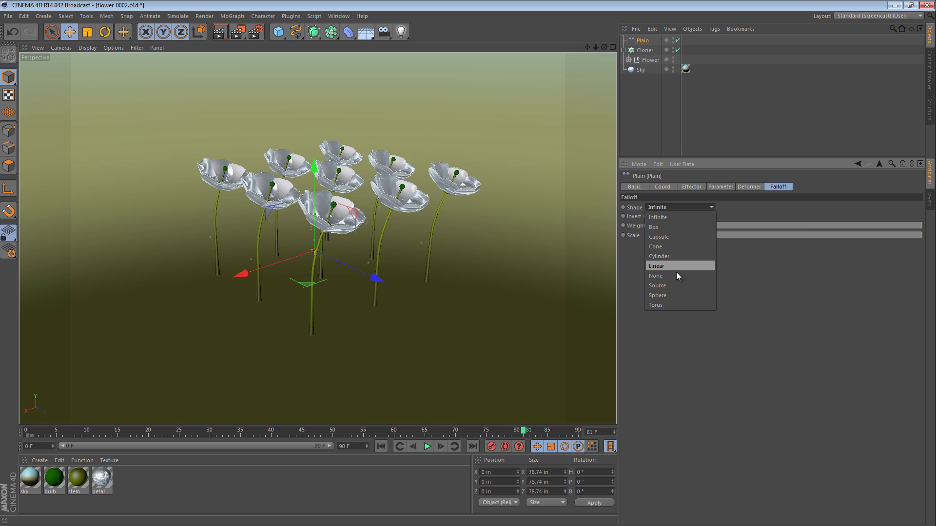
{"action": "left_click", "coordinate": [675, 295]}
Scale the falloff sphere to about 694 in, flatten its height to about 308 in, and shift it to about Z 19 in.
{"action": "key", "text": "t"}
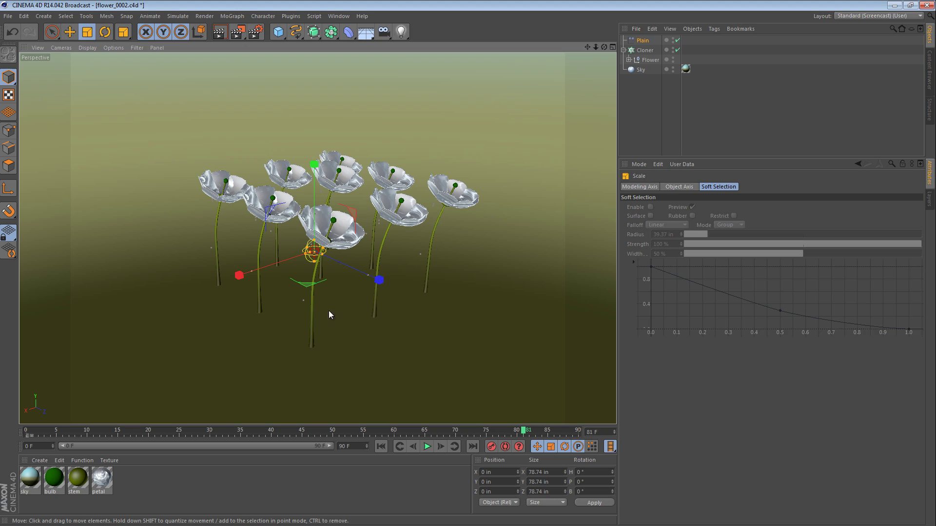
{"action": "left_click_drag", "start_coordinate": [329, 311], "coordinate": [470, 282]}
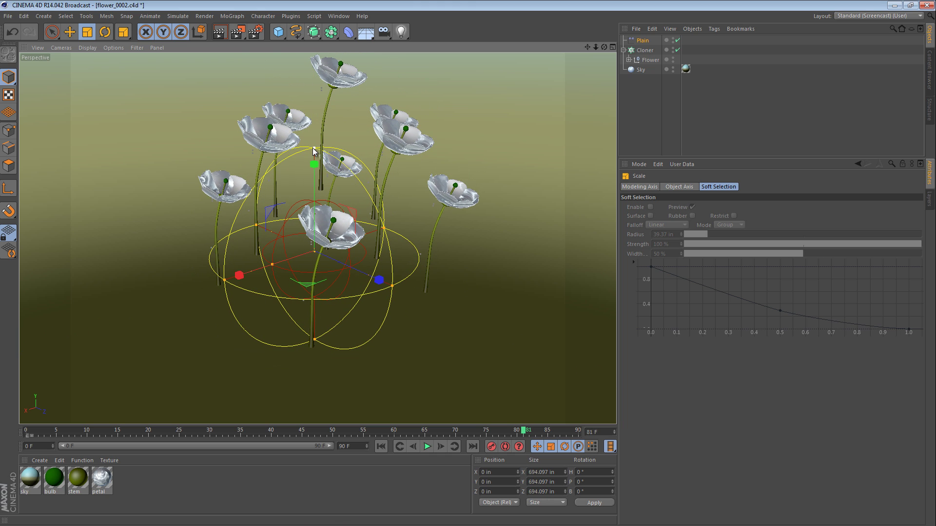
{"action": "left_click_drag", "start_coordinate": [312, 148], "coordinate": [320, 238]}
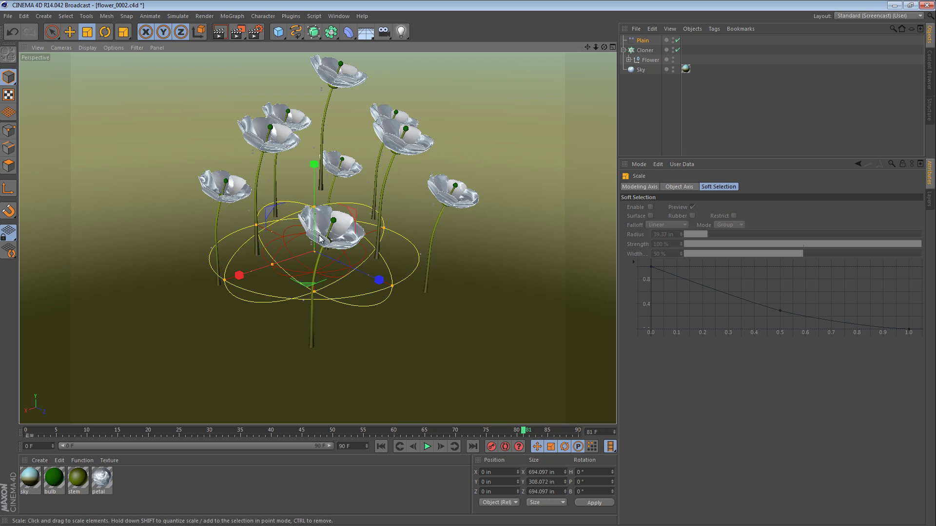
{"action": "key", "text": "e"}
{"action": "left_click_drag", "start_coordinate": [377, 279], "coordinate": [453, 292]}
Turn off Position in the Plain effector's transform parameters.
{"action": "left_click", "coordinate": [642, 40]}
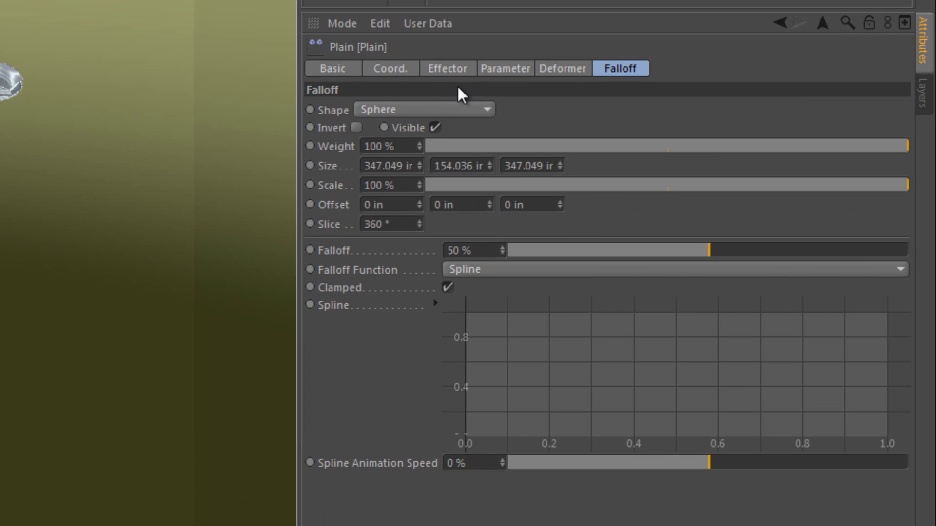
{"action": "left_click", "coordinate": [460, 70]}
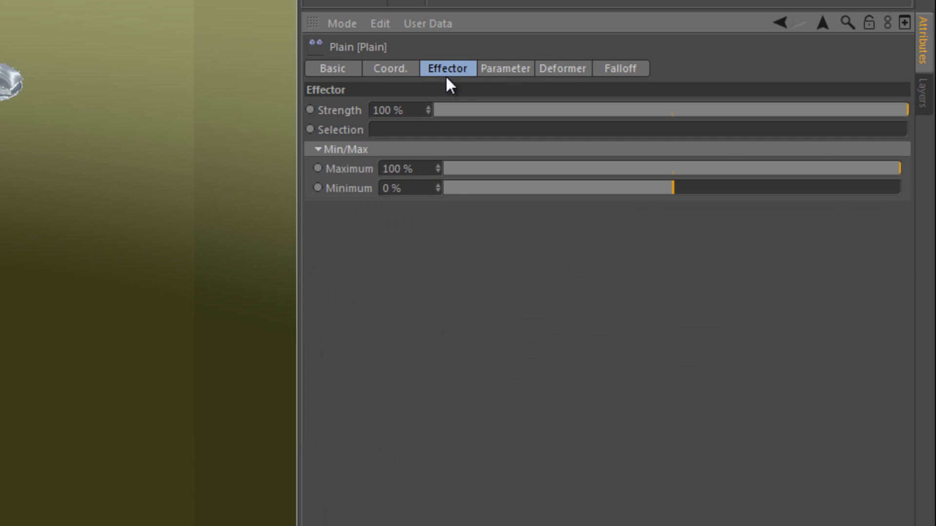
{"action": "left_click", "coordinate": [495, 71]}
{"action": "left_click", "coordinate": [377, 145]}
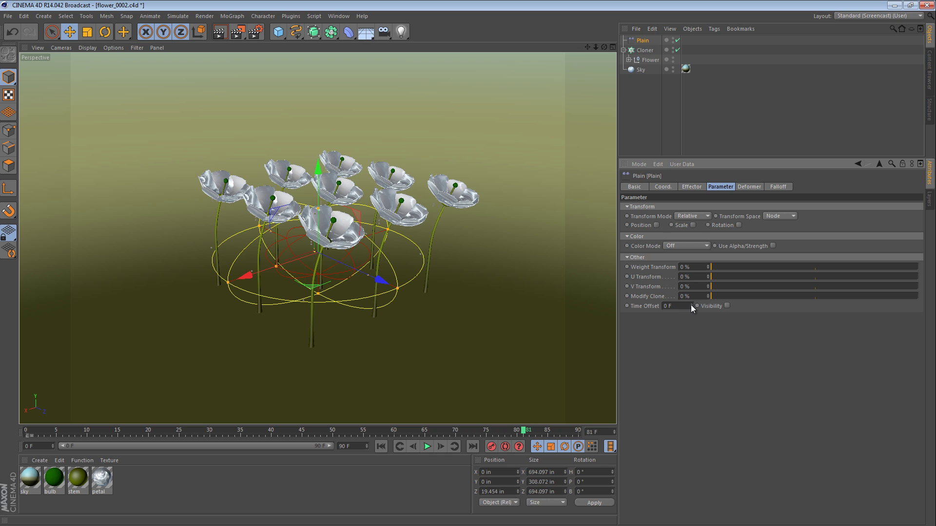
Set the Plain effector's Time Offset to 90 F.
{"action": "left_click_drag", "start_coordinate": [691, 305], "coordinate": [691, 305]}
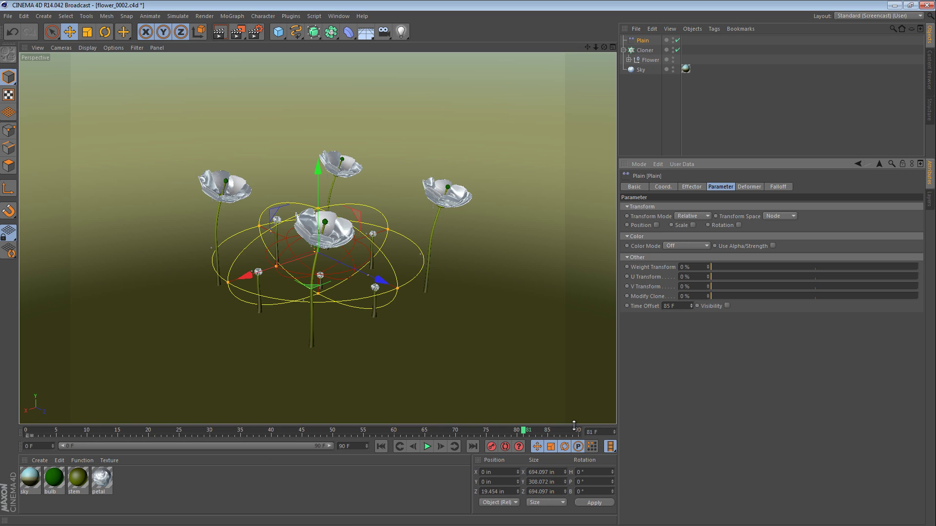
{"action": "left_click", "coordinate": [679, 306]}
{"action": "type", "text": "90"}
{"action": "key", "text": "Return"}
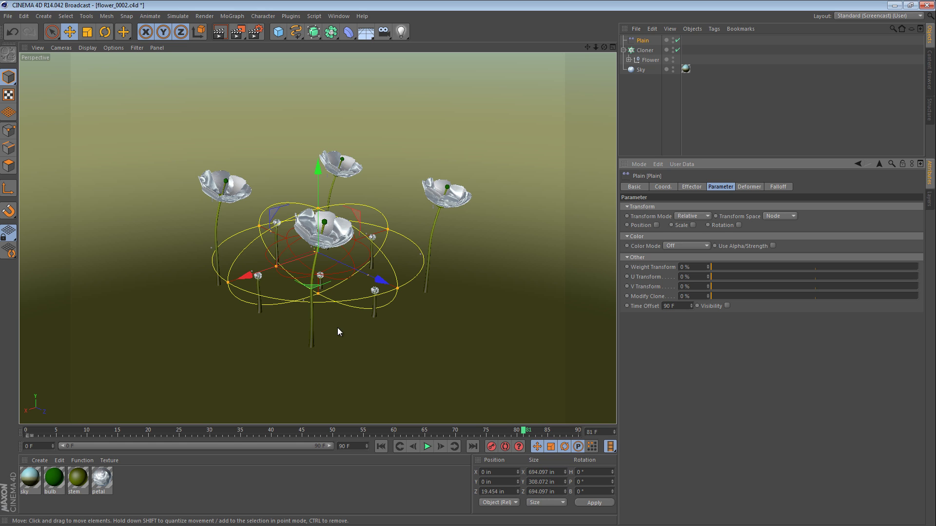
Move the Plain effector through the flowers to about X 15 in, Z 186 in to test the time offset.
{"action": "mouse_move", "coordinate": [336, 242]}
{"action": "left_mouse_down", "text": "alt"}
{"action": "mouse_move", "coordinate": [348, 273]}
{"action": "mouse_move", "coordinate": [344, 259]}
{"action": "left_mouse_up", "text": "alt"}
{"action": "mouse_move", "coordinate": [384, 281]}
{"action": "left_mouse_down"}
{"action": "mouse_move", "coordinate": [462, 303]}
{"action": "mouse_move", "coordinate": [273, 288]}
{"action": "mouse_move", "coordinate": [419, 295]}
{"action": "mouse_move", "coordinate": [389, 299]}
{"action": "mouse_move", "coordinate": [376, 293]}
{"action": "mouse_move", "coordinate": [380, 282]}
{"action": "mouse_move", "coordinate": [325, 264]}
{"action": "mouse_move", "coordinate": [299, 278]}
{"action": "mouse_move", "coordinate": [312, 305]}
{"action": "mouse_move", "coordinate": [330, 284]}
{"action": "mouse_move", "coordinate": [317, 295]}
{"action": "left_mouse_up"}
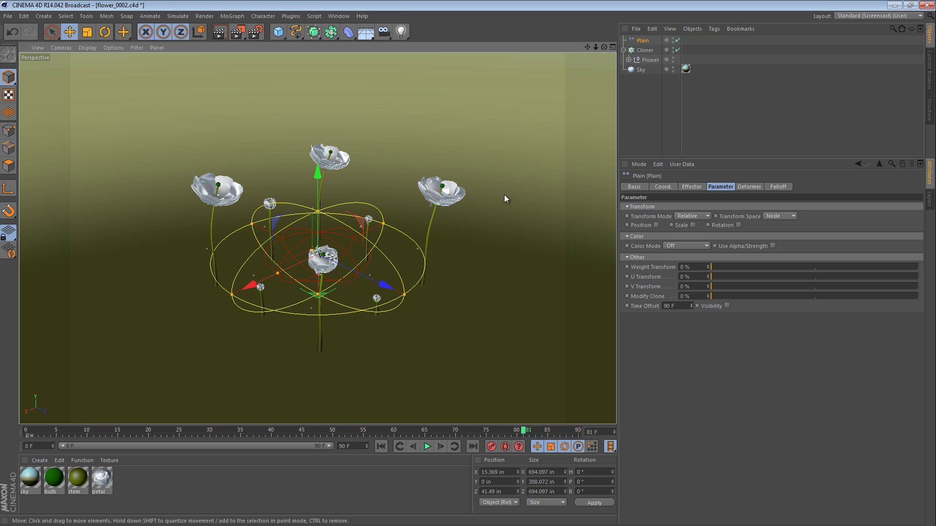
{"action": "mouse_move", "coordinate": [417, 281]}
{"action": "left_mouse_down"}
{"action": "mouse_move", "coordinate": [409, 296]}
{"action": "mouse_move", "coordinate": [419, 302]}
{"action": "mouse_move", "coordinate": [420, 286]}
{"action": "left_mouse_up"}
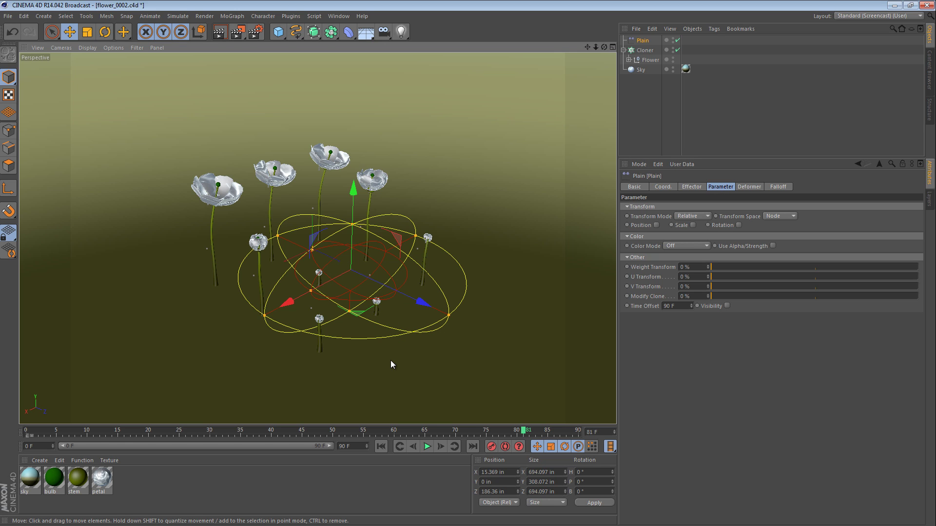
{"action": "left_click_drag", "start_coordinate": [398, 313], "coordinate": [394, 311], "text": "alt"}
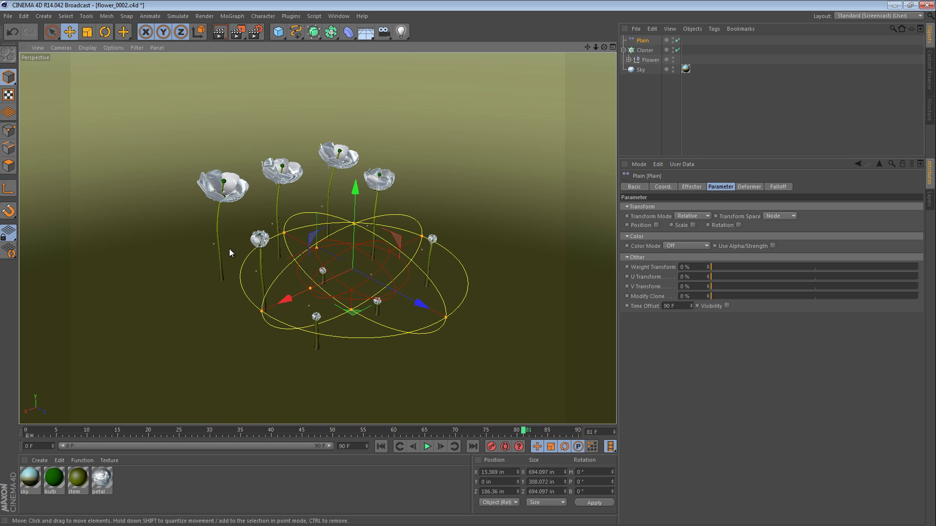
Play the animation, set the project length to 500 frames, and extend the preview range to frame 500.
{"action": "left_click", "coordinate": [426, 446]}
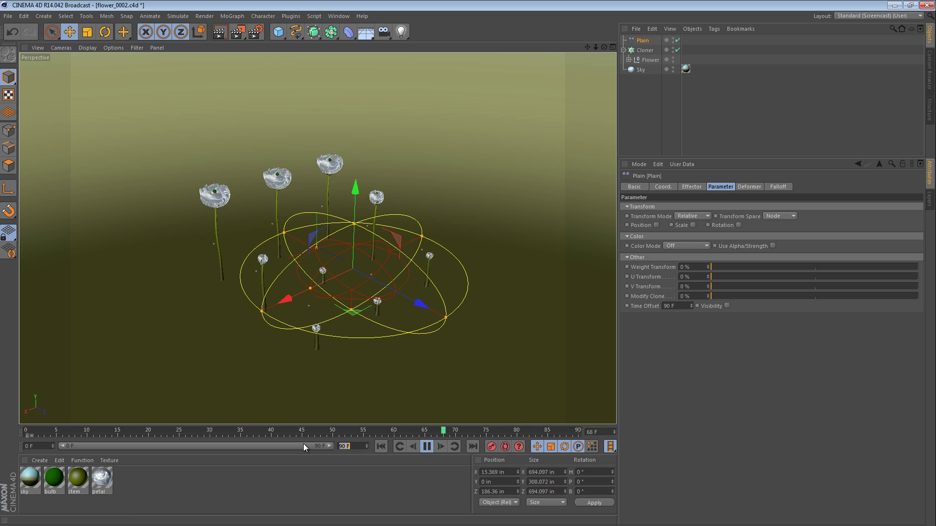
{"action": "type", "text": "500"}
{"action": "key", "text": "Return"}
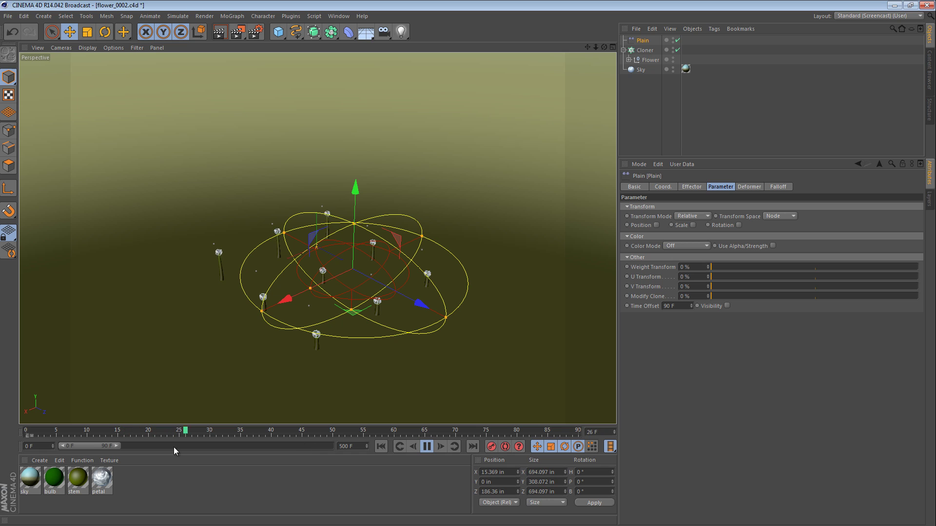
{"action": "left_click_drag", "start_coordinate": [111, 445], "coordinate": [334, 448]}
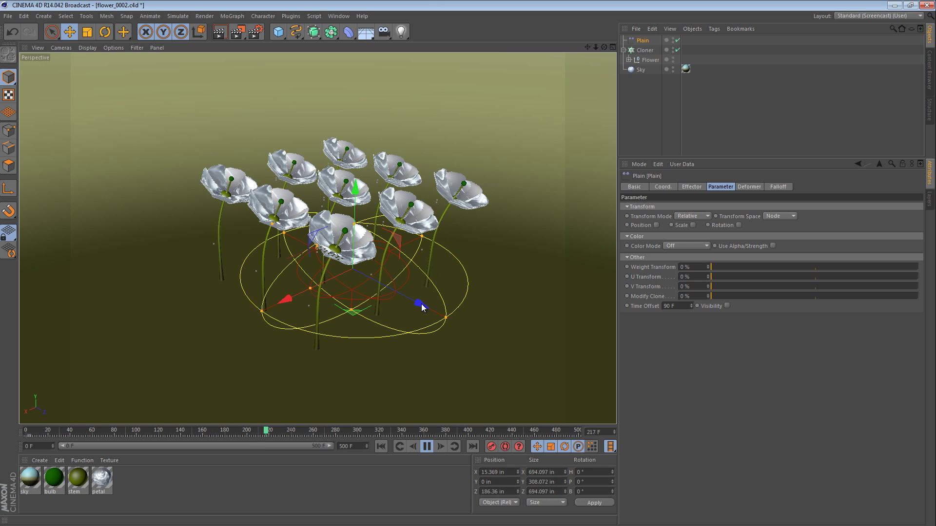
Try moving the Plain effector about 164 in along Z during playback, and undo the move.
{"action": "left_click_drag", "start_coordinate": [418, 305], "coordinate": [455, 312]}
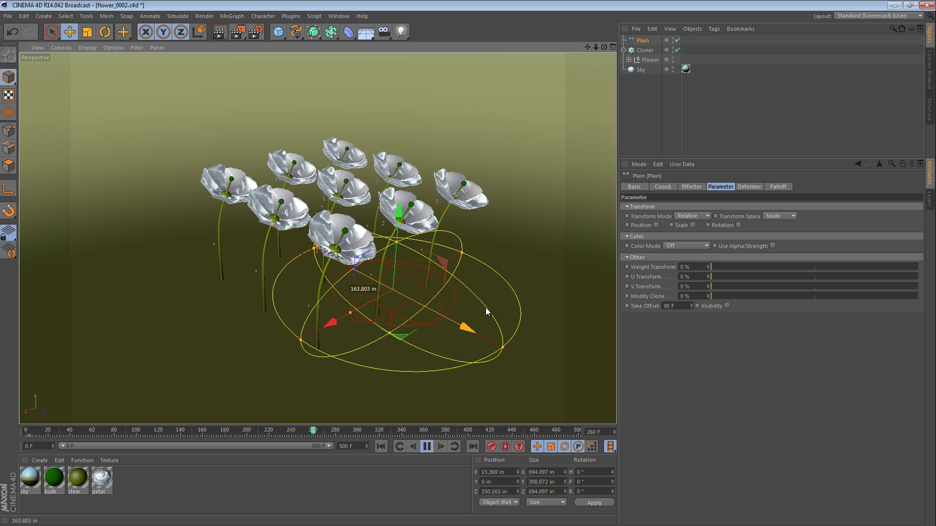
{"action": "key", "text": "ctrl+z"}
{"action": "key", "text": "ctrl+z"}
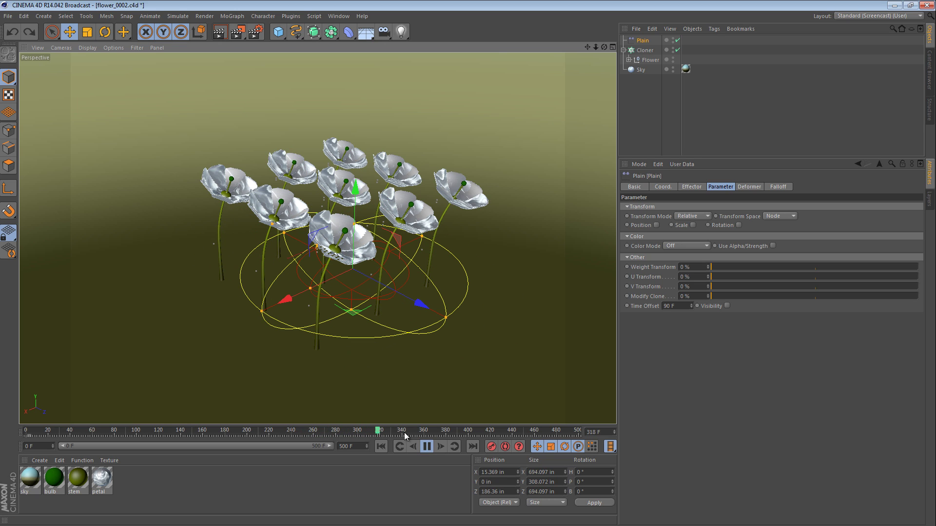
Stop the playback, return to frame 0, and select the Plain effector.
{"action": "left_click", "coordinate": [427, 447]}
{"action": "left_click", "coordinate": [380, 446]}
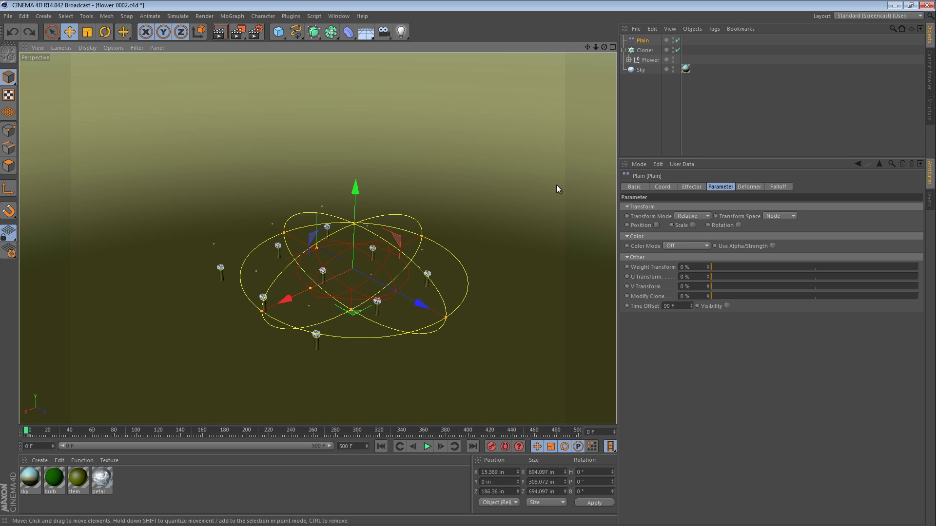
{"action": "left_click", "coordinate": [644, 40]}
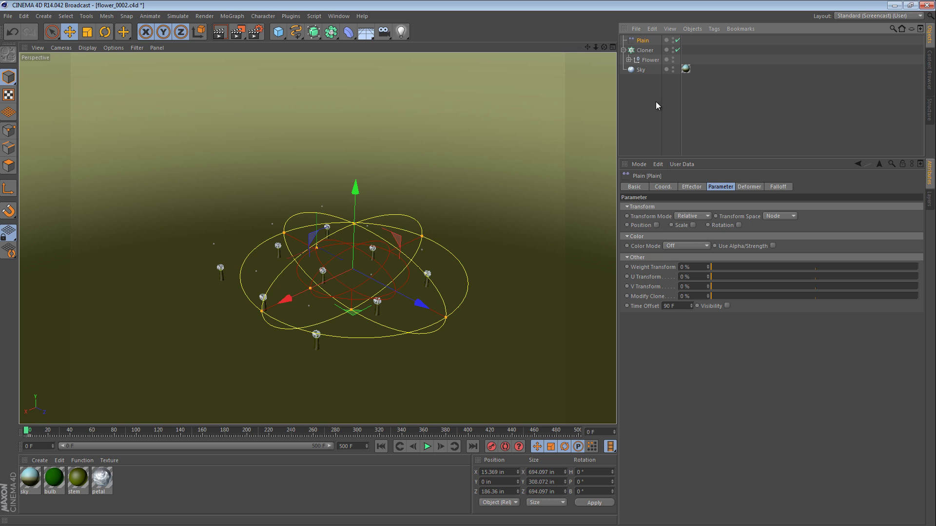
Select the Cloner and preview the flower animation up to about frame 75.
{"action": "left_click", "coordinate": [646, 50]}
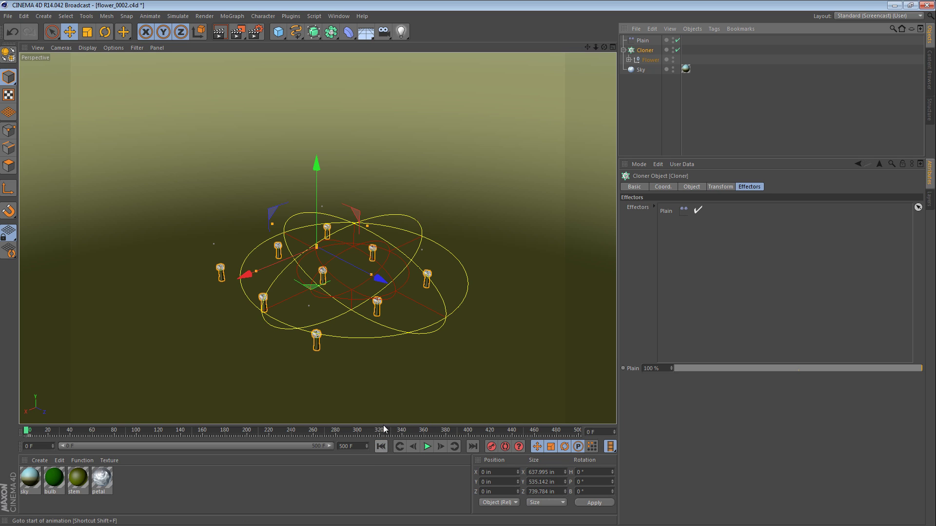
{"action": "left_click", "coordinate": [427, 447]}
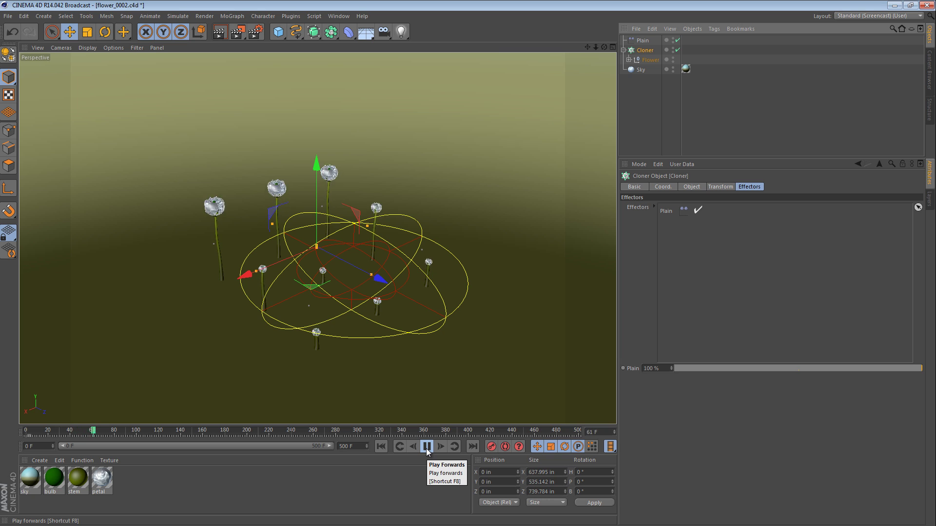
{"action": "left_click", "coordinate": [427, 446]}
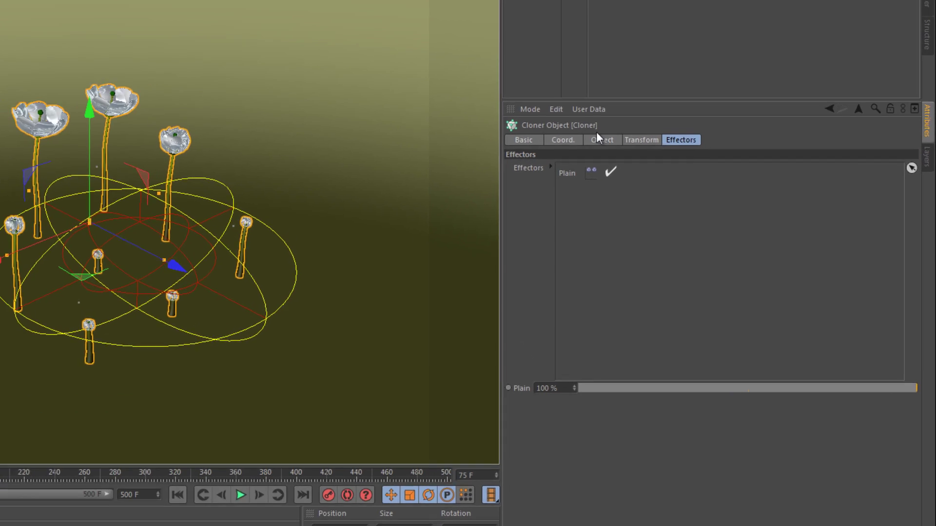
Set the Cloner's transform animation mode to Fixed.
{"action": "left_click", "coordinate": [720, 187]}
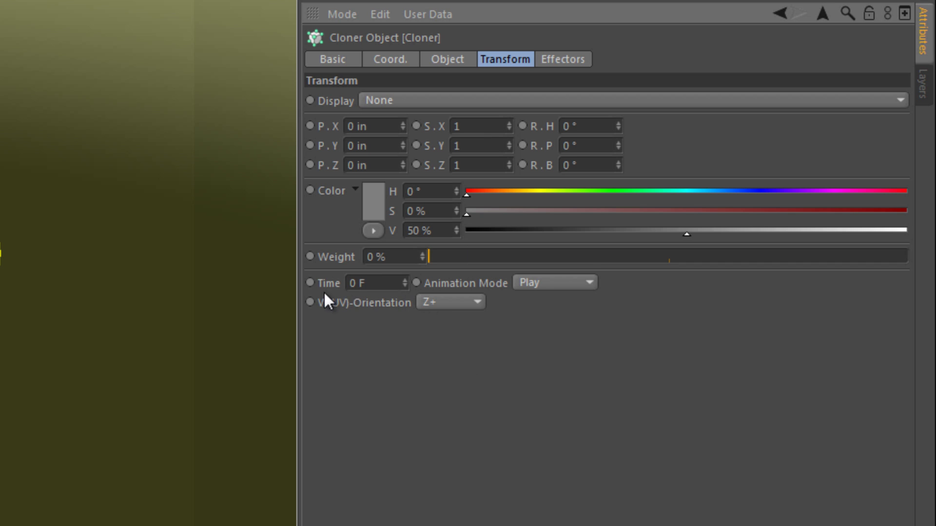
{"action": "left_click", "coordinate": [546, 283]}
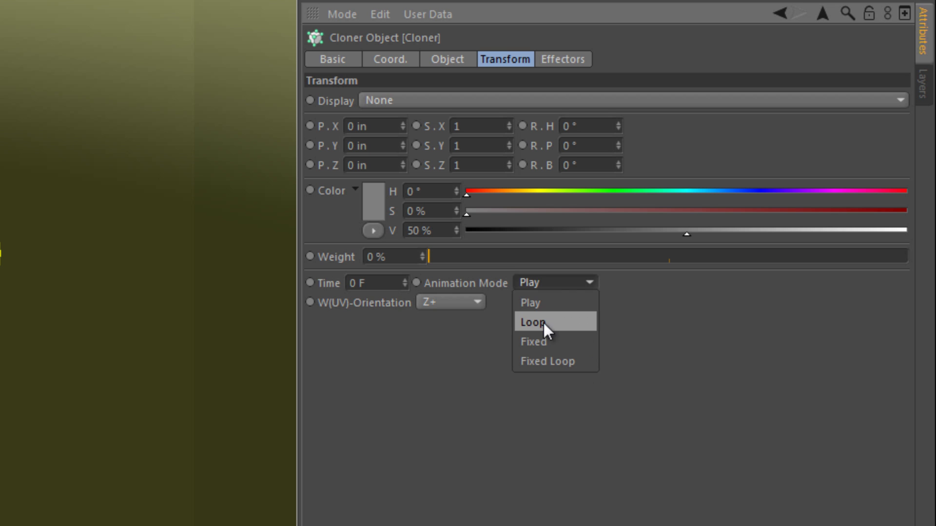
{"action": "left_click", "coordinate": [539, 341]}
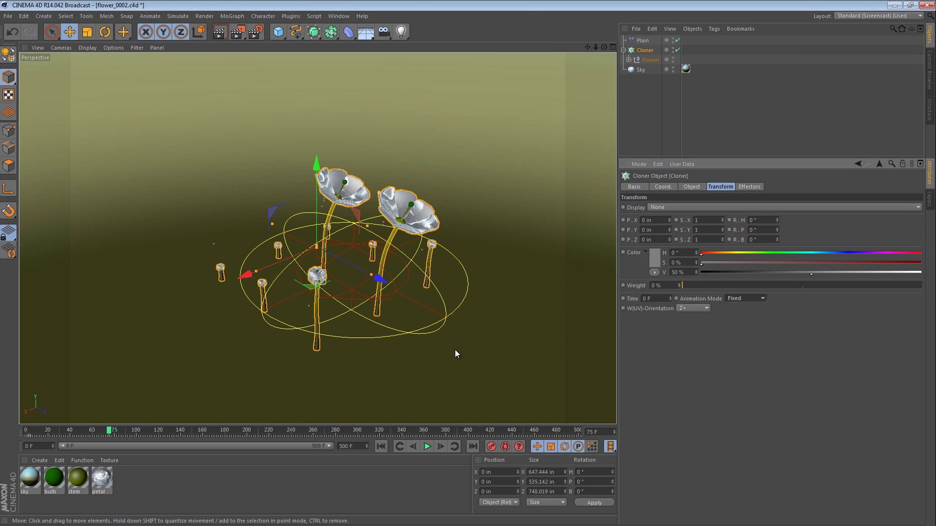
Play the animation to check the Fixed mode, replay it from the start, and return to frame 0.
{"action": "left_click", "coordinate": [426, 446]}
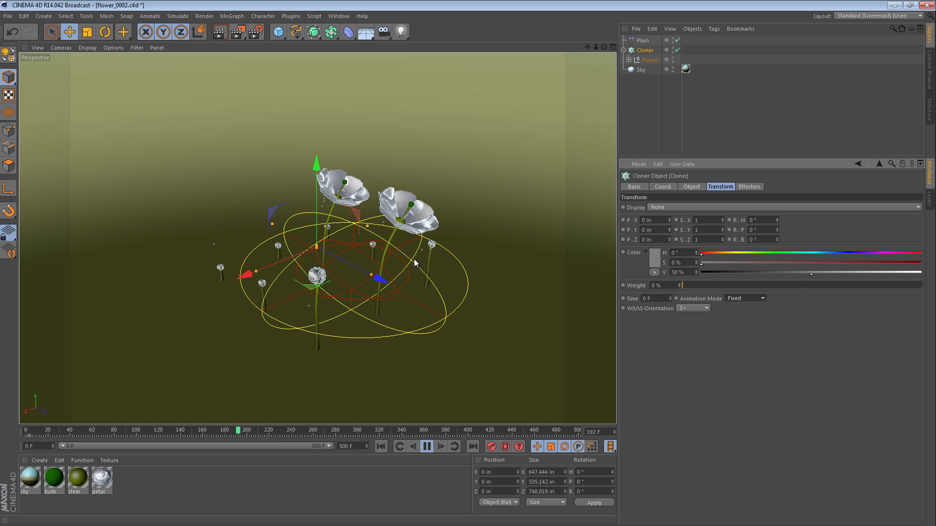
{"action": "left_click", "coordinate": [379, 447]}
{"action": "left_click", "coordinate": [427, 446]}
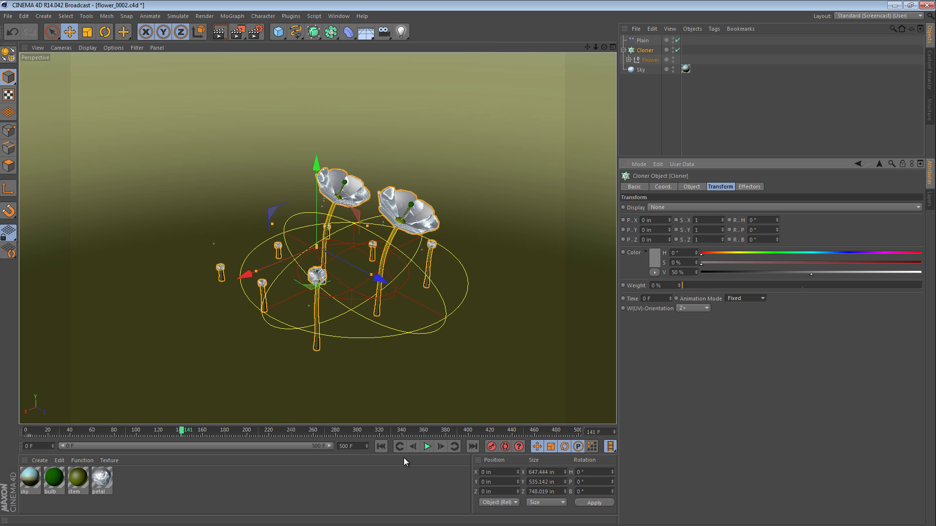
{"action": "left_click", "coordinate": [381, 447]}
Move the Plain effector along Z away from the flowers to about 663 in.
{"action": "left_click", "coordinate": [640, 41]}
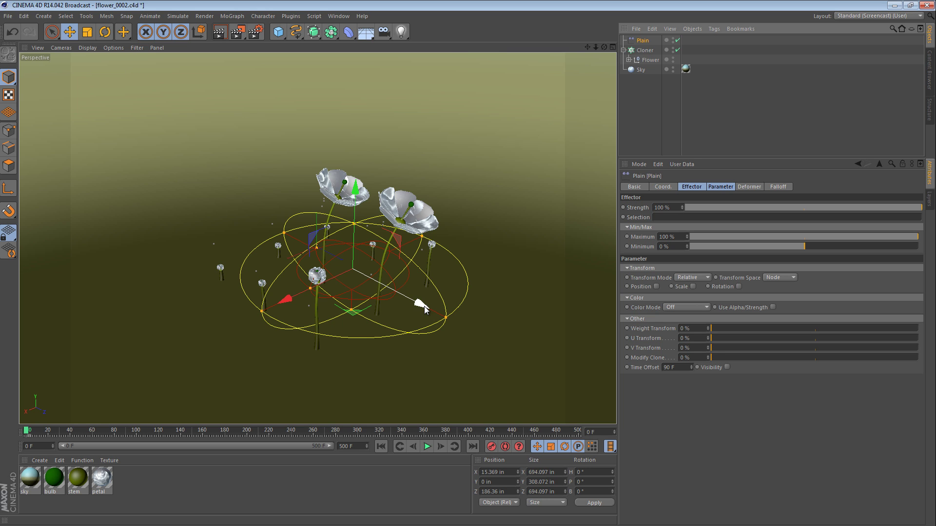
{"action": "left_click_drag", "start_coordinate": [425, 307], "coordinate": [574, 370]}
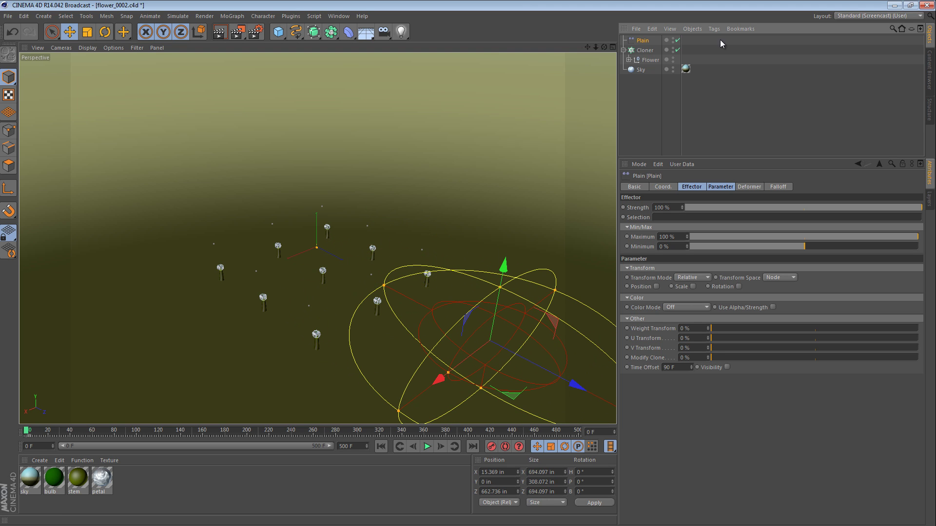
Try a Linear falloff shape on the Plain effector and scale the effector down to about 330 in.
{"action": "left_click", "coordinate": [778, 188]}
{"action": "left_click", "coordinate": [700, 209]}
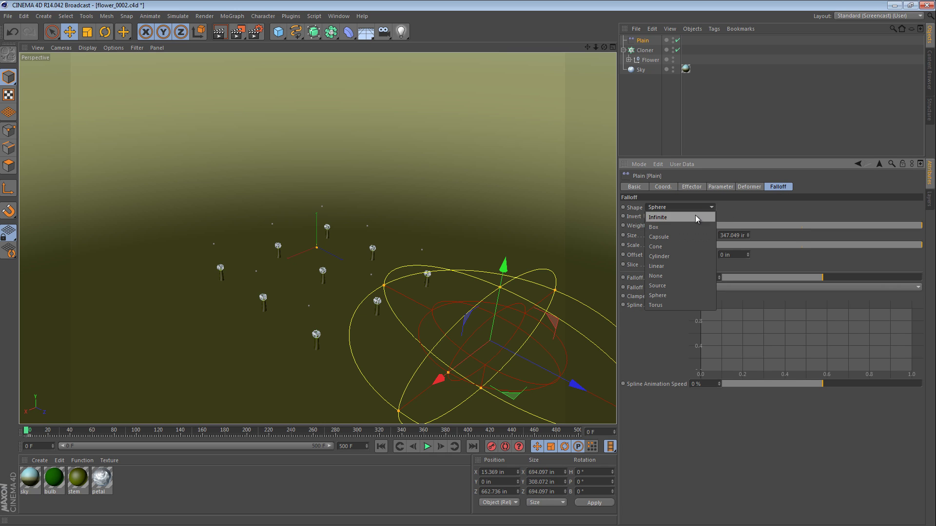
{"action": "left_click", "coordinate": [683, 259]}
{"action": "key", "text": "t"}
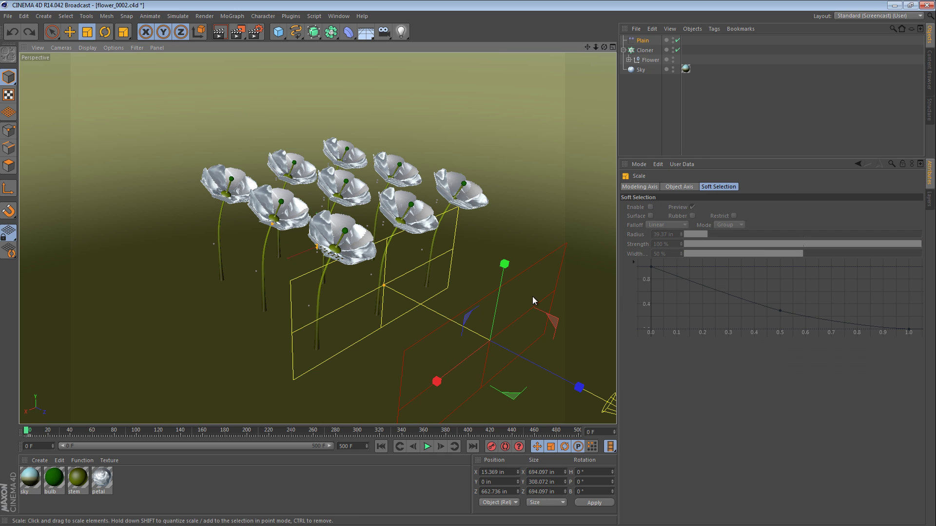
{"action": "left_click_drag", "start_coordinate": [532, 297], "coordinate": [513, 343]}
{"action": "key", "text": "e"}
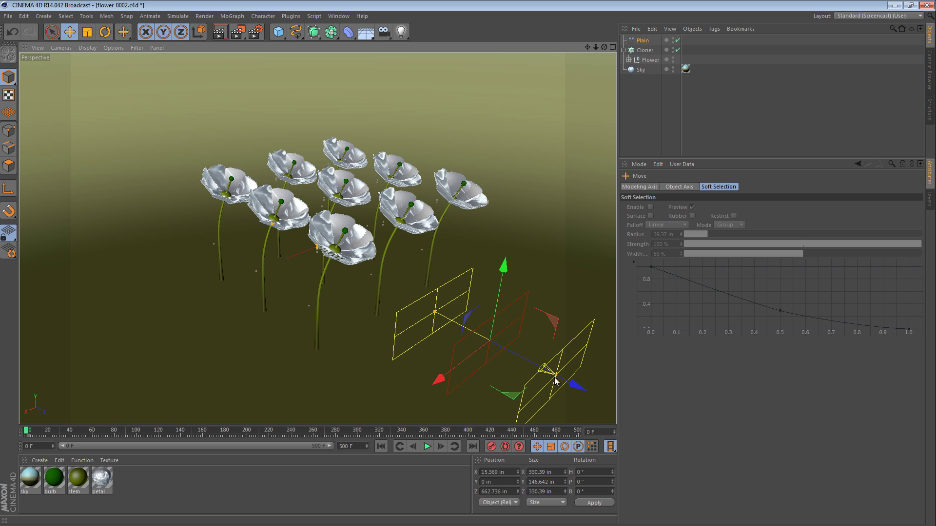
Move the linear falloff through the flowers to about Z -462 in and rotate its heading to about 33°.
{"action": "left_click_drag", "start_coordinate": [571, 384], "coordinate": [269, 269]}
{"action": "key", "text": "r"}
{"action": "left_click_drag", "start_coordinate": [230, 235], "coordinate": [472, 332]}
{"action": "key", "text": "e"}
Undo the Plain effector's latest moves, rotation, scaling and Linear falloff shape.
{"action": "key", "text": "ctrl+z"}
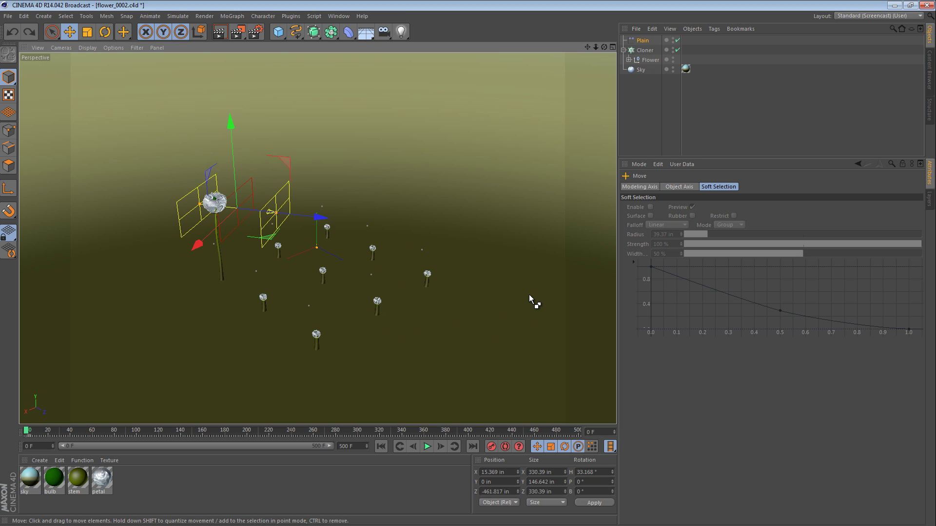
{"action": "key", "text": "ctrl+z"}
{"action": "key", "text": "ctrl+z"}
{"action": "key", "text": "ctrl+z"}
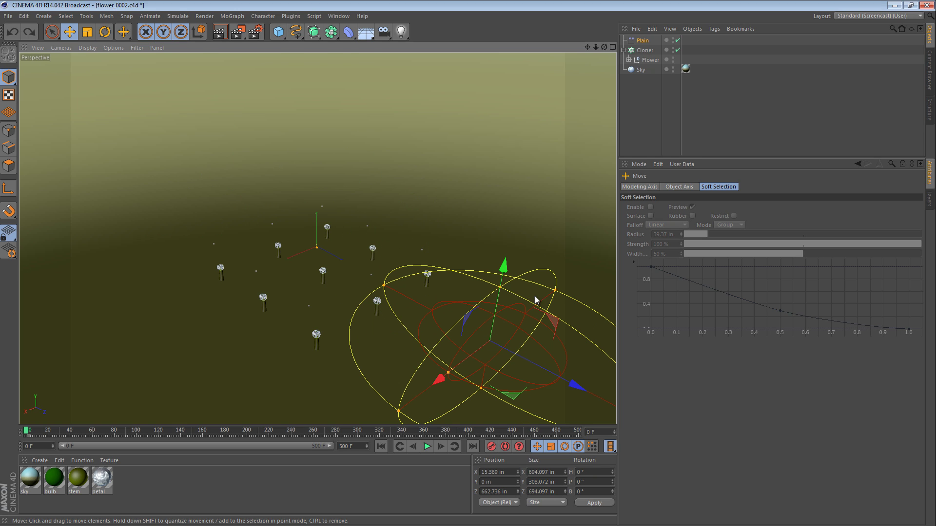
Move the Plain effector back among the flowers to about Z 150 in and check the growth with everything deselected.
{"action": "left_click_drag", "start_coordinate": [580, 394], "coordinate": [478, 356]}
{"action": "left_click_drag", "start_coordinate": [437, 338], "coordinate": [444, 262]}
{"action": "left_click", "coordinate": [649, 49]}
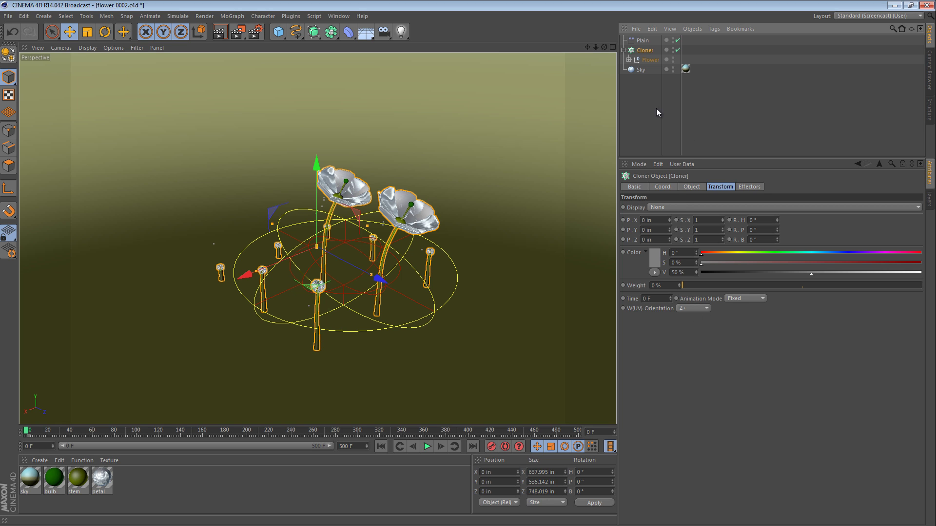
{"action": "left_click", "coordinate": [643, 103]}
{"action": "left_click_drag", "start_coordinate": [356, 258], "coordinate": [339, 246], "text": "alt"}
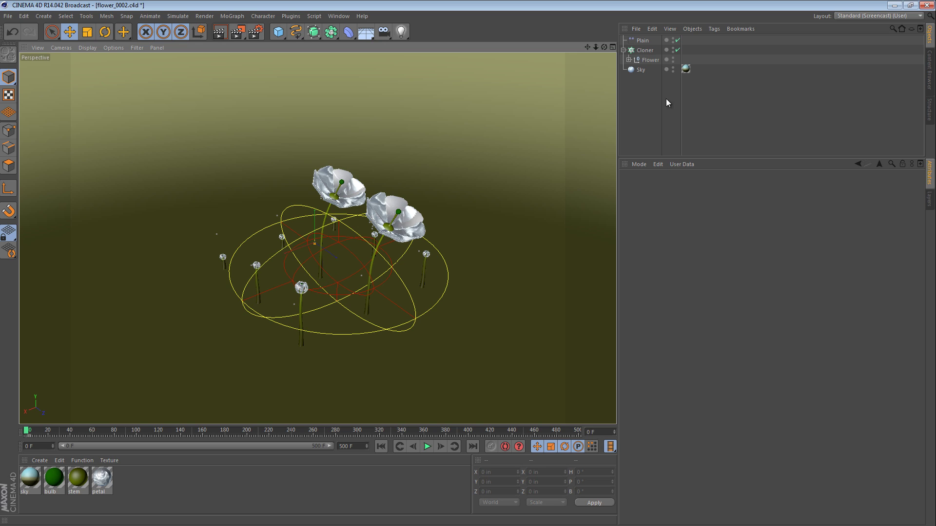
Delete the Plain effector and select the Cloner.
{"action": "left_click", "coordinate": [644, 41]}
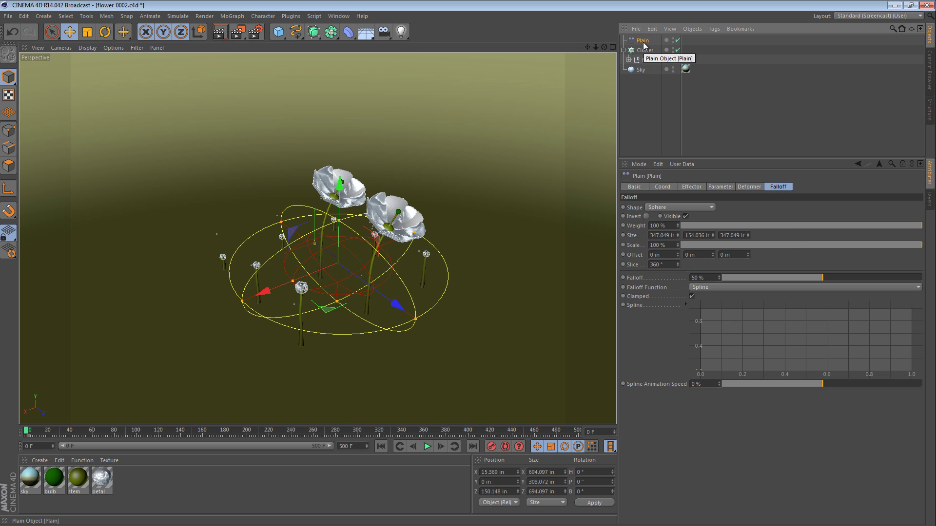
{"action": "key", "text": "Delete"}
{"action": "left_click", "coordinate": [645, 41]}
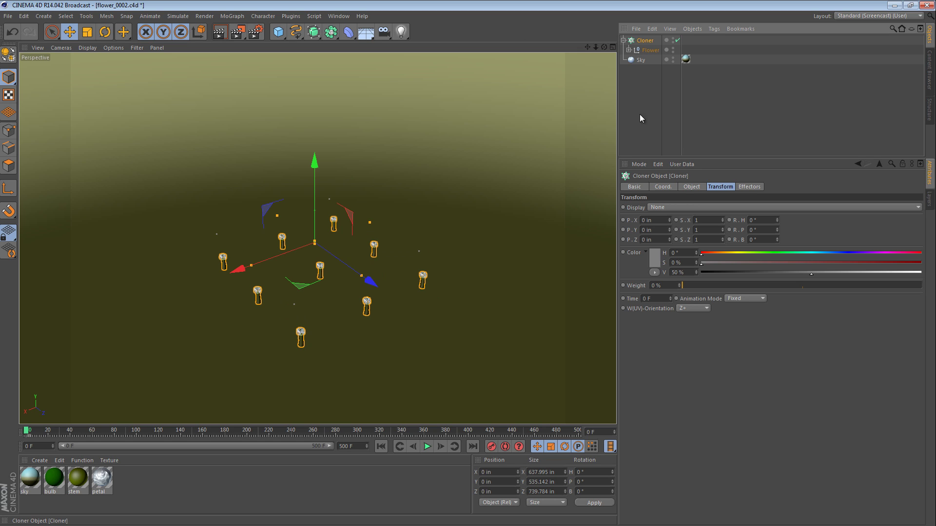
Try shifting the Cloner's Time value to -25 F and reset it to 0 F.
{"action": "mouse_move", "coordinate": [671, 300]}
{"action": "left_mouse_down"}
{"action": "mouse_move", "coordinate": [671, 259]}
{"action": "mouse_move", "coordinate": [670, 314]}
{"action": "mouse_move", "coordinate": [669, 290]}
{"action": "mouse_move", "coordinate": [669, 300]}
{"action": "left_mouse_up"}
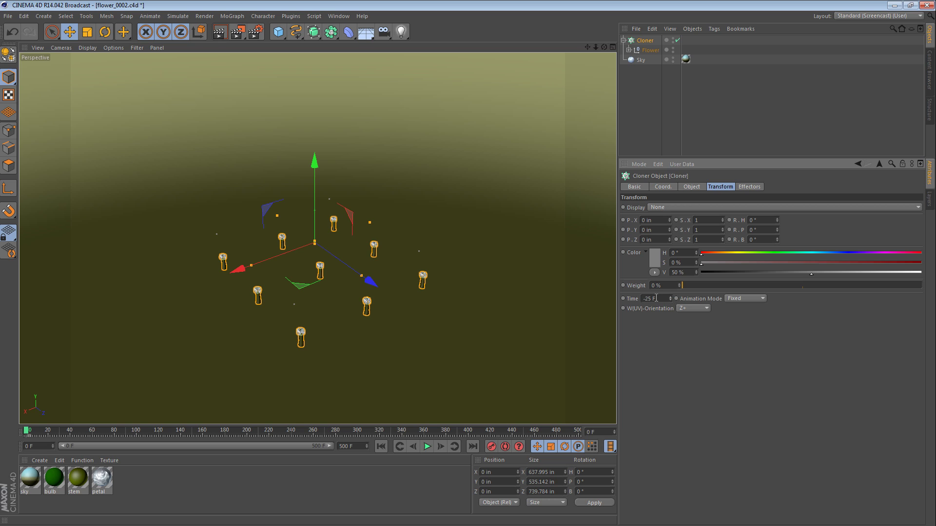
{"action": "double_click", "coordinate": [656, 297]}
{"action": "type", "text": "0"}
{"action": "key", "text": "Return"}
Add a Random effector to the Cloner and disable its position variation.
{"action": "left_click", "coordinate": [290, 16]}
{"action": "mouse_move", "coordinate": [255, 17]}
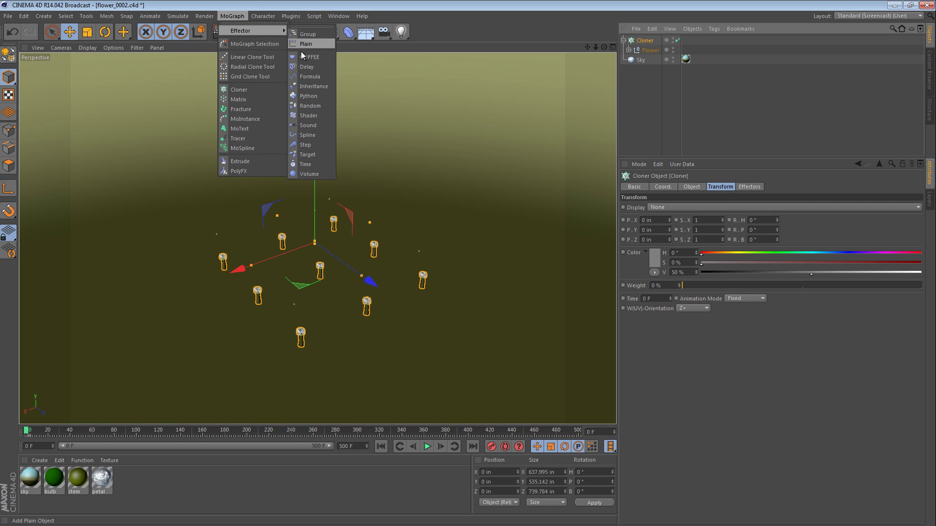
{"action": "left_click", "coordinate": [315, 107]}
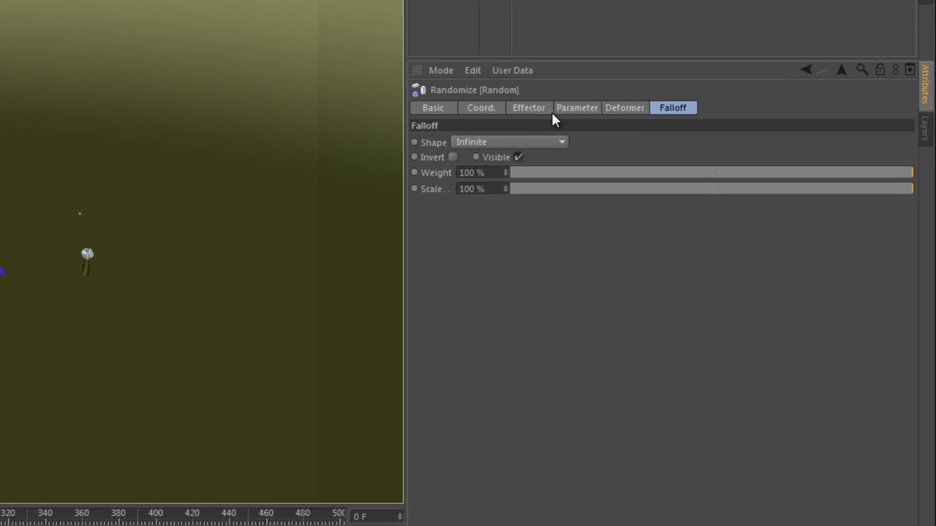
{"action": "left_click", "coordinate": [558, 109]}
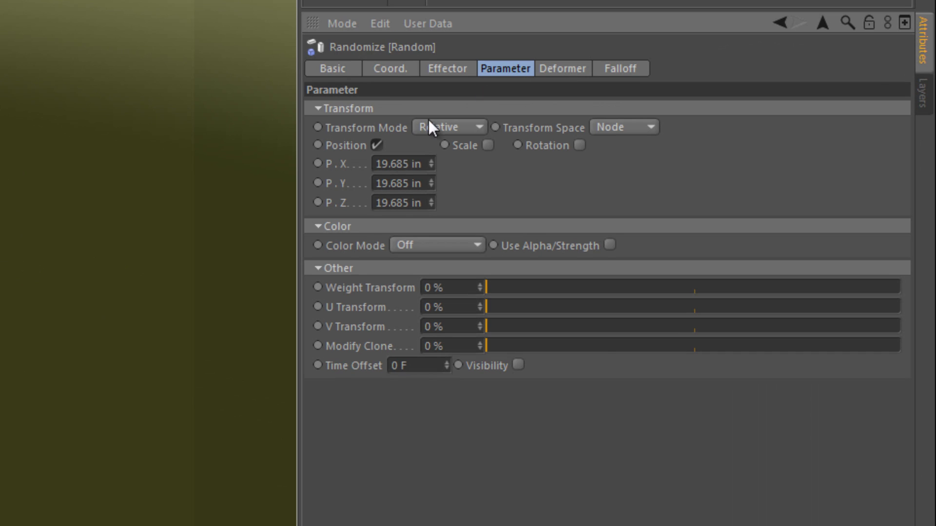
{"action": "left_click", "coordinate": [376, 145]}
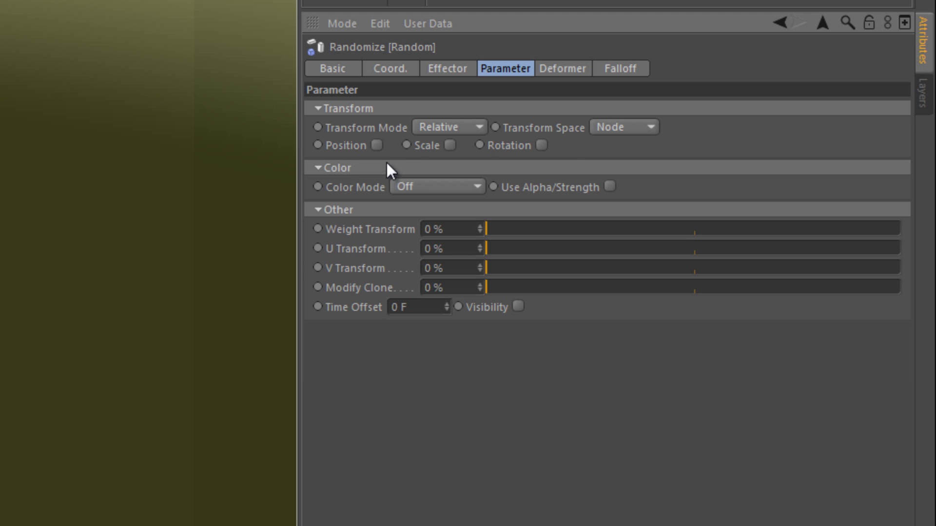
Enable rotation on the Random effector and set its heading (R.H) to 128°.
{"action": "left_click", "coordinate": [541, 145]}
{"action": "mouse_move", "coordinate": [595, 160]}
{"action": "left_mouse_down"}
{"action": "mouse_move", "coordinate": [593, 132]}
{"action": "mouse_move", "coordinate": [597, 175]}
{"action": "mouse_move", "coordinate": [597, 165]}
{"action": "left_mouse_up"}
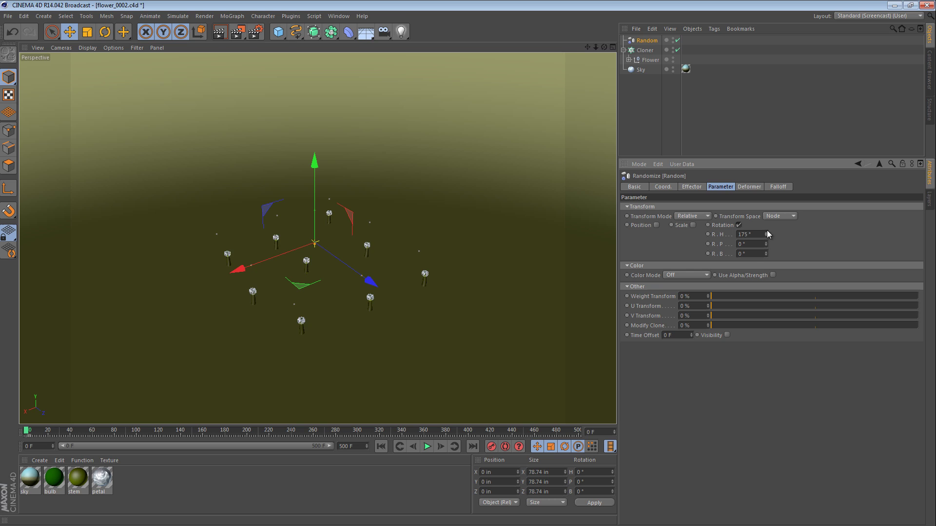
{"action": "mouse_move", "coordinate": [767, 230]}
{"action": "left_mouse_down"}
{"action": "mouse_move", "coordinate": [765, 213]}
{"action": "mouse_move", "coordinate": [765, 254]}
{"action": "mouse_move", "coordinate": [766, 231]}
{"action": "left_mouse_up"}
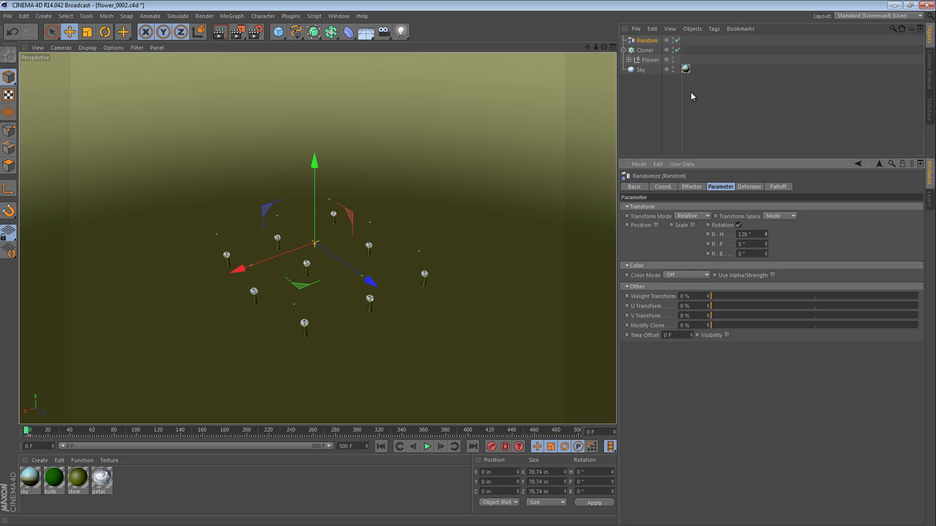
Set the Random effector's time offset to 195 F and inspect the varied flowers up close.
{"action": "right_click_drag", "start_coordinate": [335, 215], "coordinate": [368, 215], "text": "alt"}
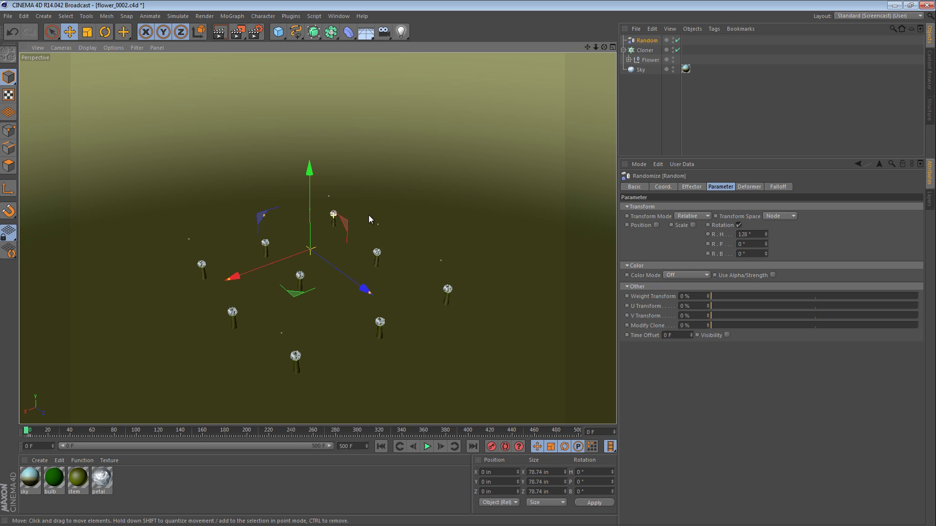
{"action": "left_click_drag", "start_coordinate": [334, 214], "coordinate": [336, 190], "text": "alt"}
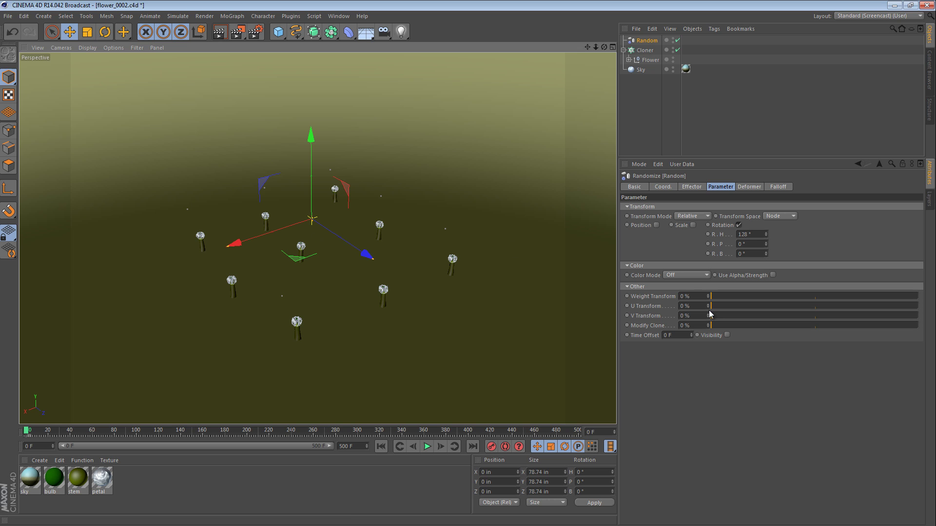
{"action": "mouse_move", "coordinate": [693, 337]}
{"action": "left_mouse_down"}
{"action": "mouse_move", "coordinate": [688, 317]}
{"action": "mouse_move", "coordinate": [691, 346]}
{"action": "mouse_move", "coordinate": [691, 337]}
{"action": "left_mouse_up"}
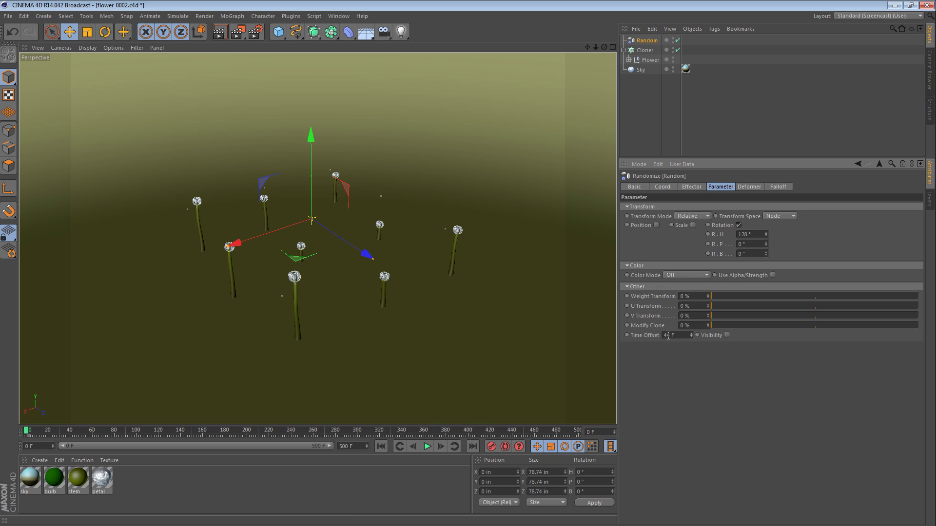
{"action": "left_click_drag", "start_coordinate": [691, 334], "coordinate": [689, 329]}
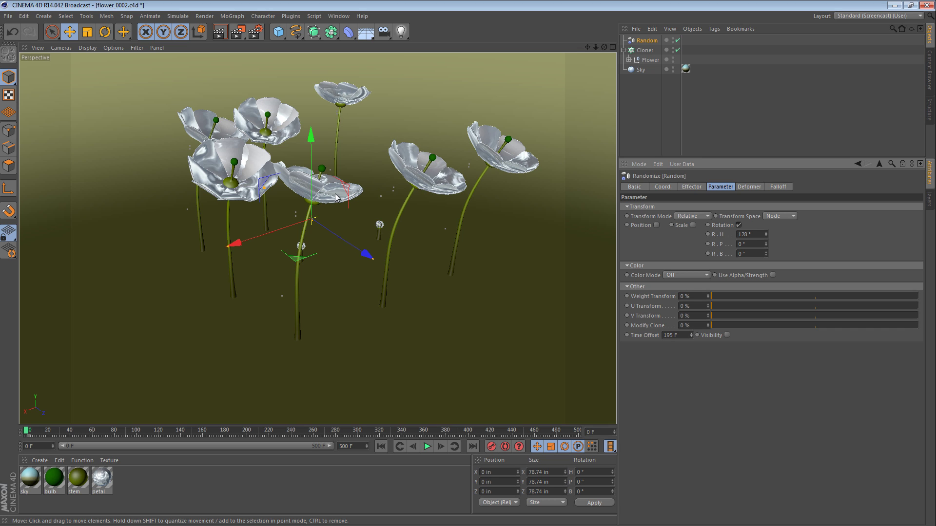
{"action": "left_click_drag", "start_coordinate": [370, 161], "coordinate": [312, 256], "text": "alt"}
{"action": "scroll", "coordinate": [314, 263], "scroll_direction": "up", "scroll_amount": 4}
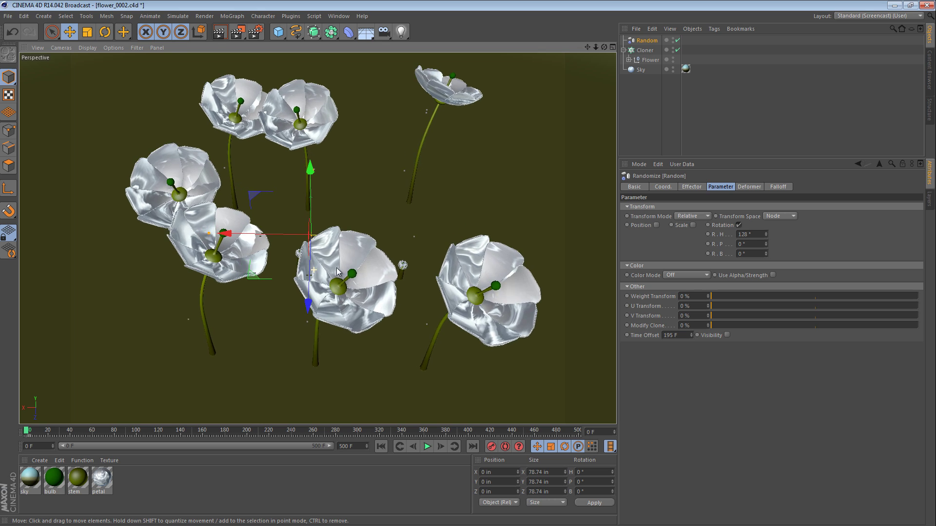
{"action": "middle_click_drag", "start_coordinate": [330, 279], "coordinate": [332, 281], "text": "alt"}
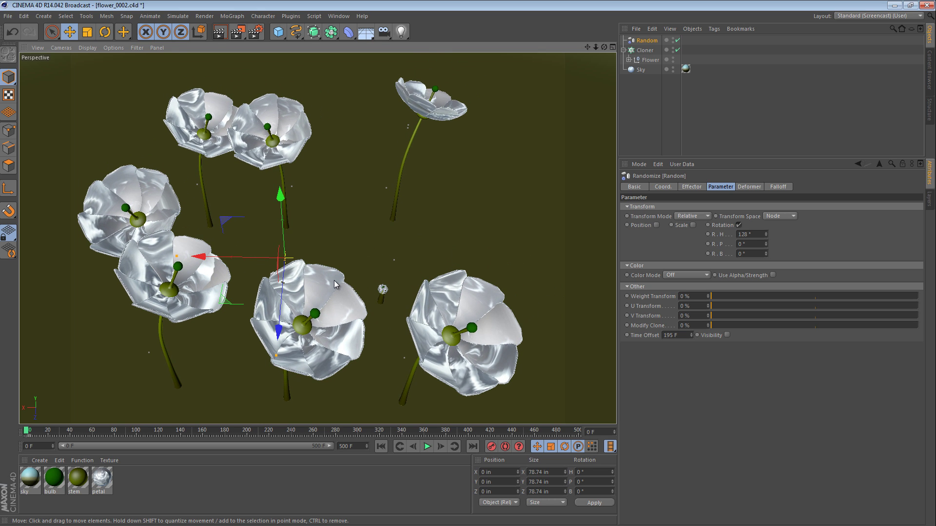